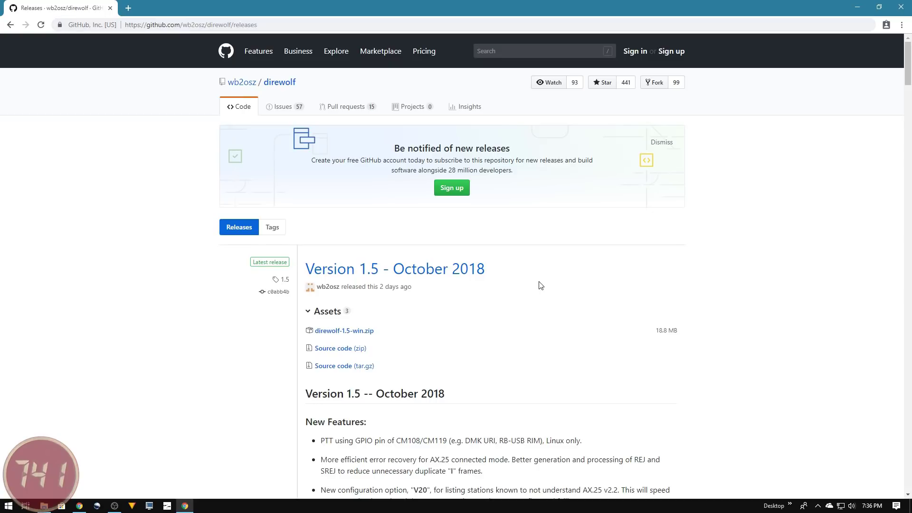
- Download direwolf-1.5-win.zip from the Version 1.5 release assets on GitHub
left_click(379, 341)
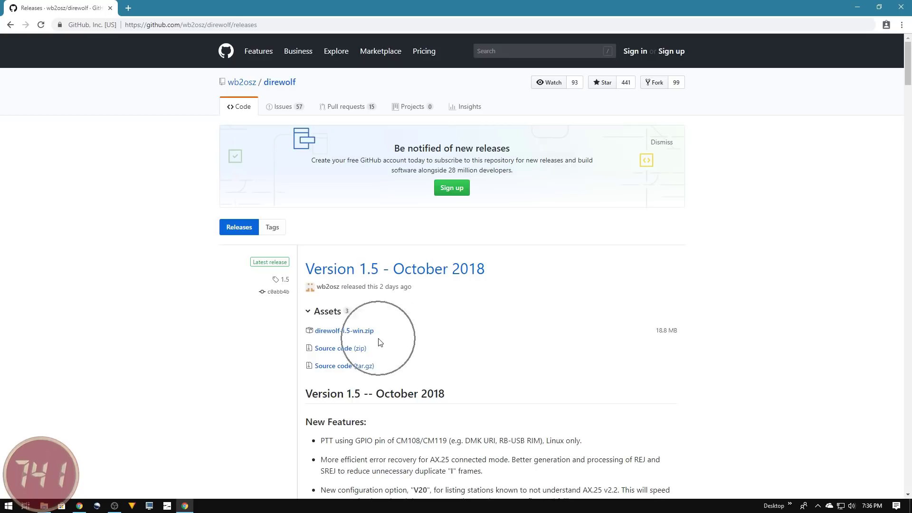
left_click(379, 342)
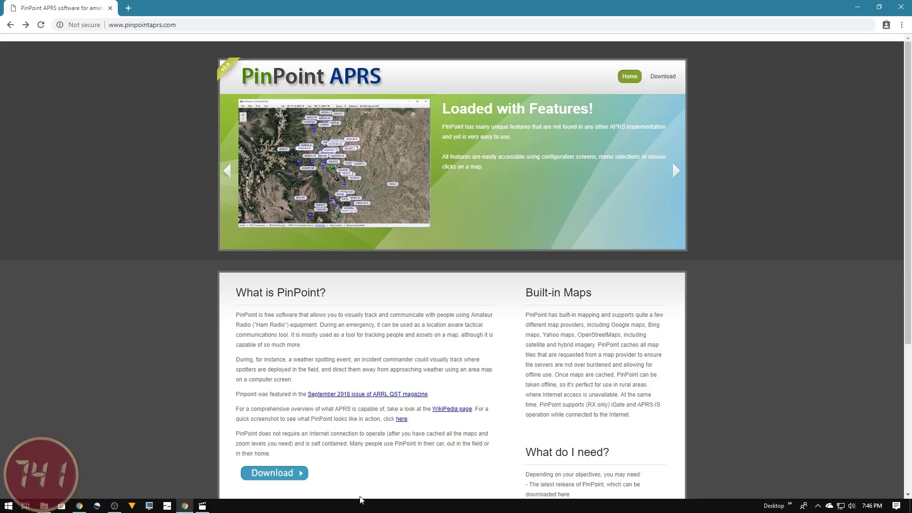
- Download the PinPoint_v2_build_100618b zip (4.41 MB) from the PinPoint APRS download page
left_click(304, 479)
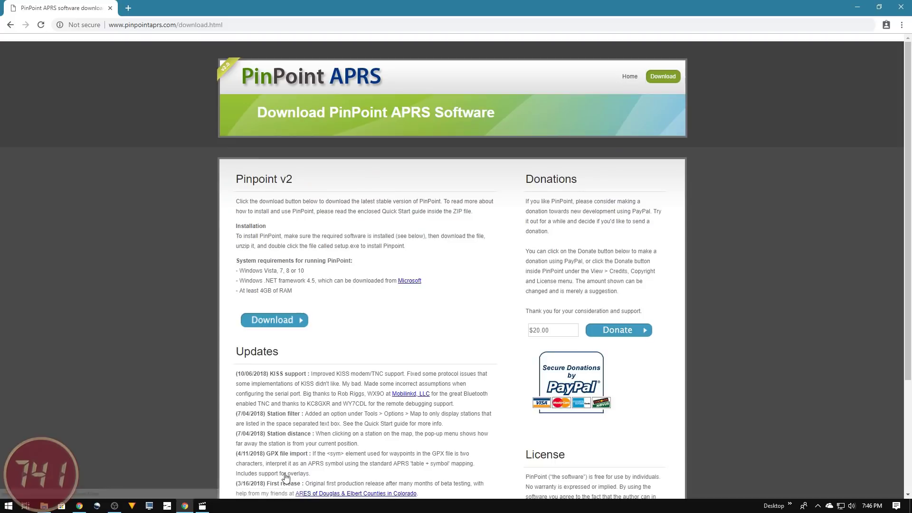
left_click(274, 321)
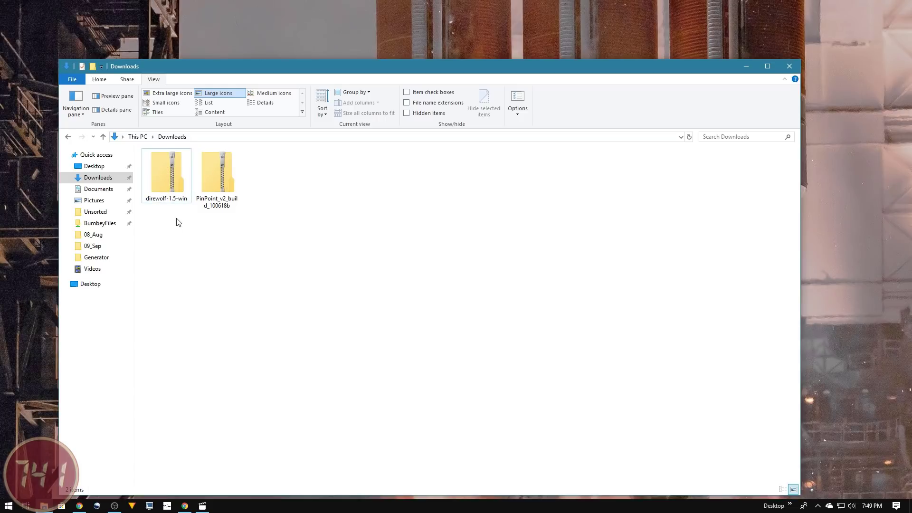
- Extract all of direwolf-1.5-win.zip into a direwolf-1.5-win folder in Downloads
left_click(172, 194)
right_click(171, 193)
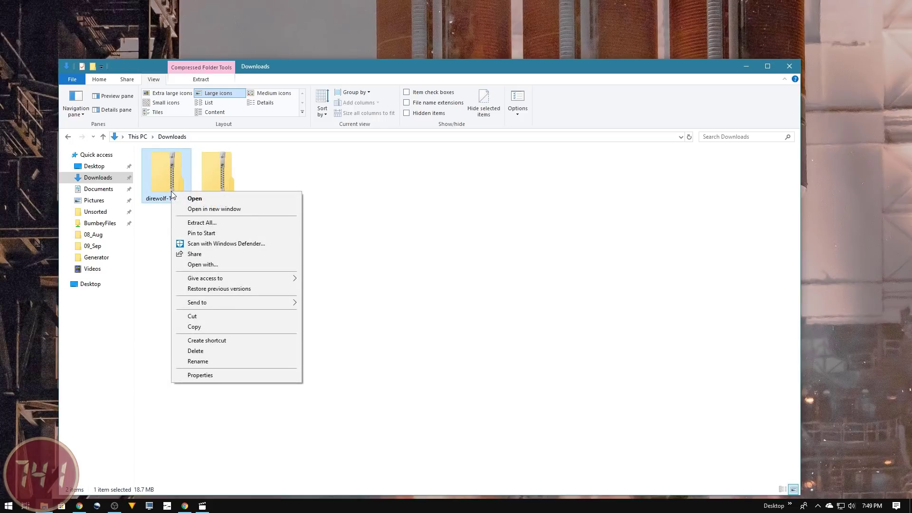
left_click(212, 223)
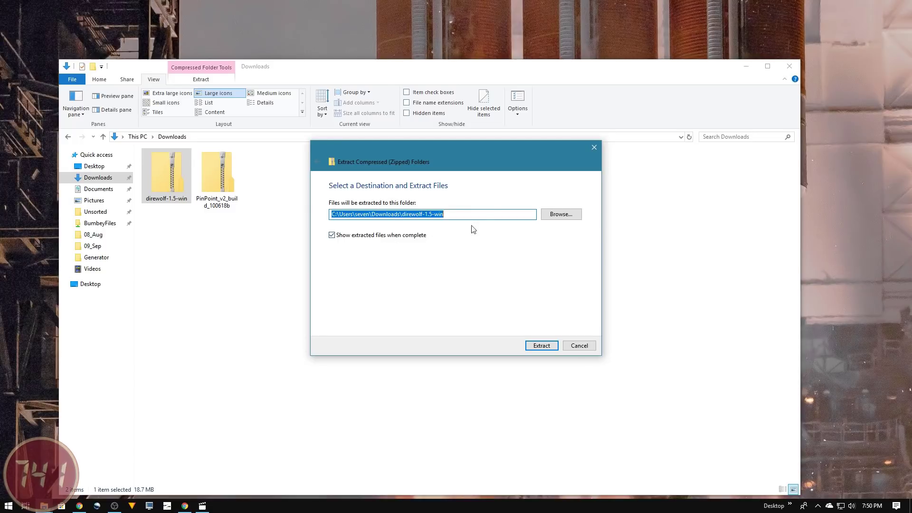
left_click(538, 346)
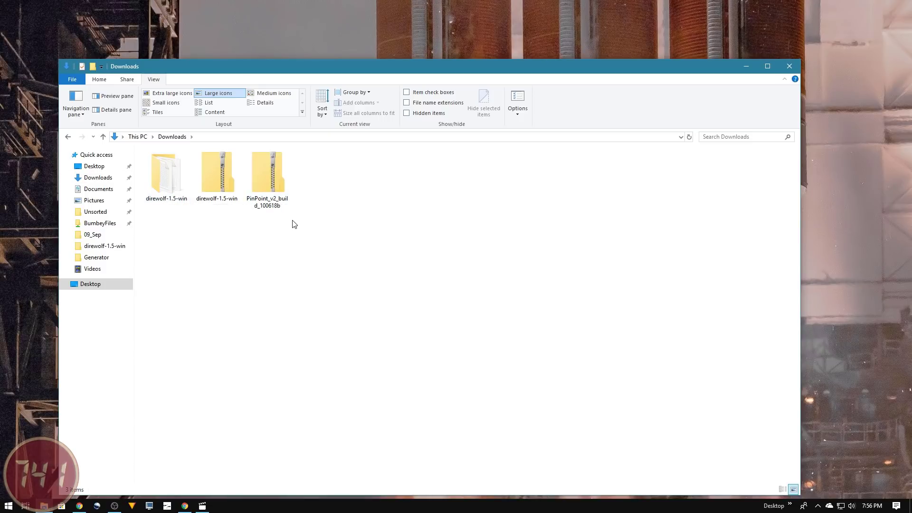
- Extract PinPoint_v2_build_100618b.zip and open its folder showing Installer, Quick-Start Guide and setup
right_click(280, 184)
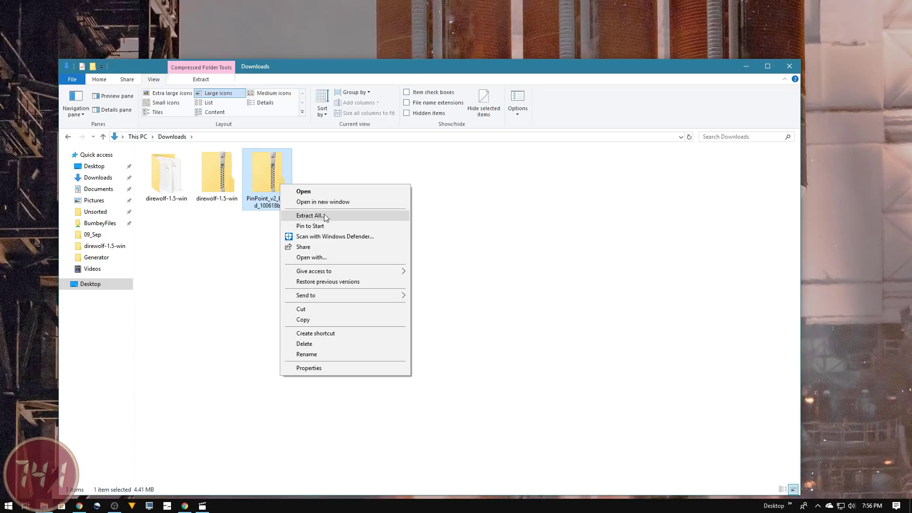
left_click(324, 216)
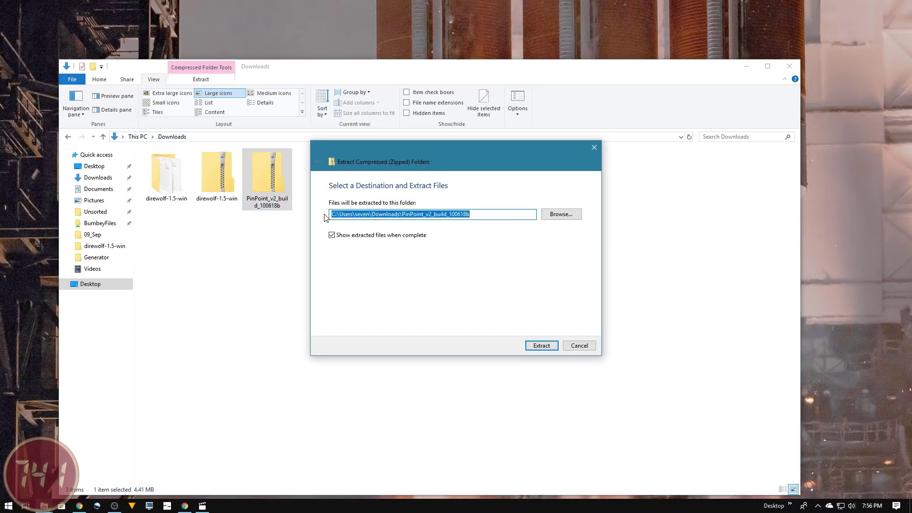
left_click(546, 346)
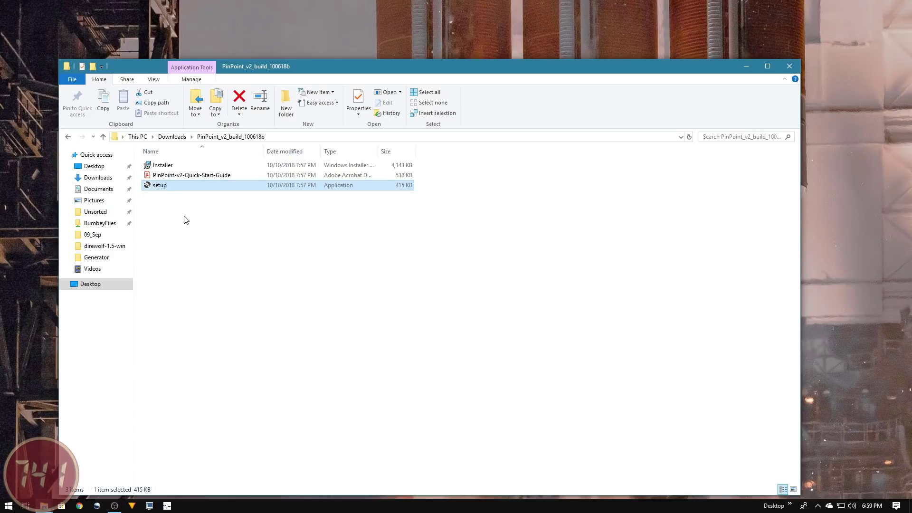
- Run PinPoint setup with the default Program Files folder, install, and close the wizard
double_click(165, 188)
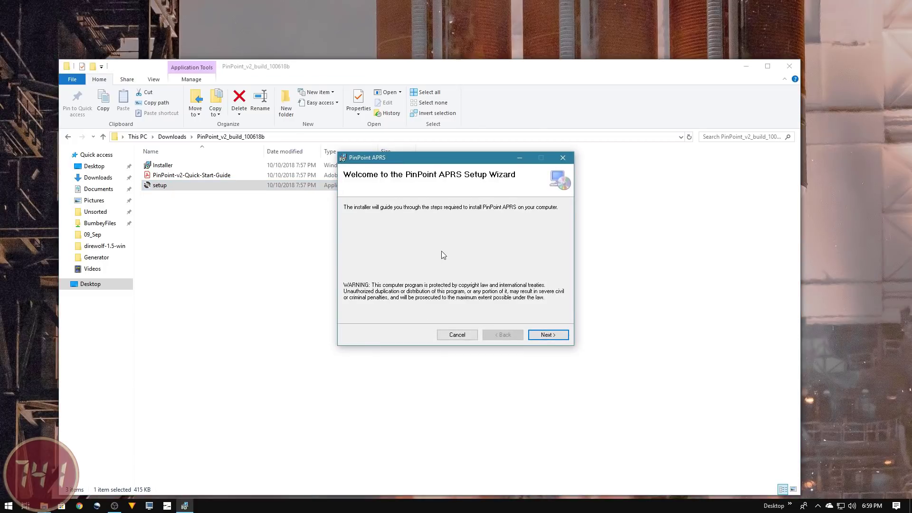
left_click(549, 336)
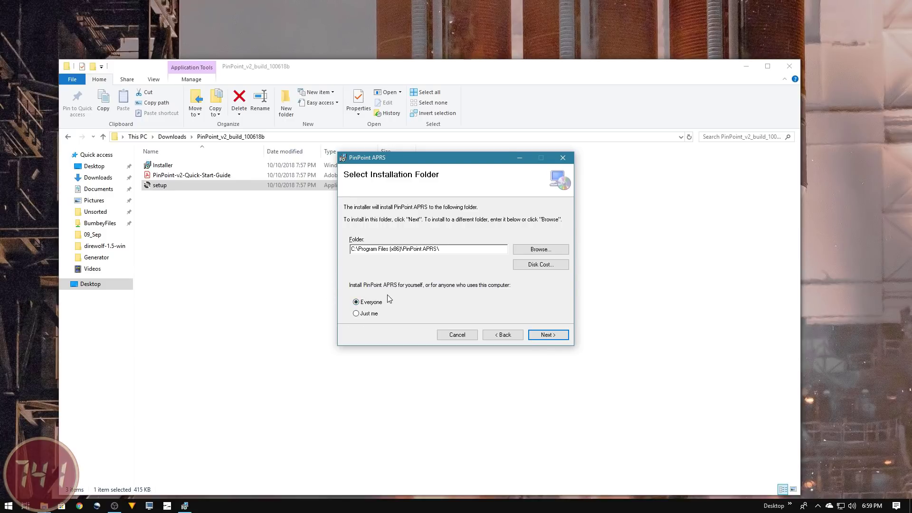
left_click(551, 336)
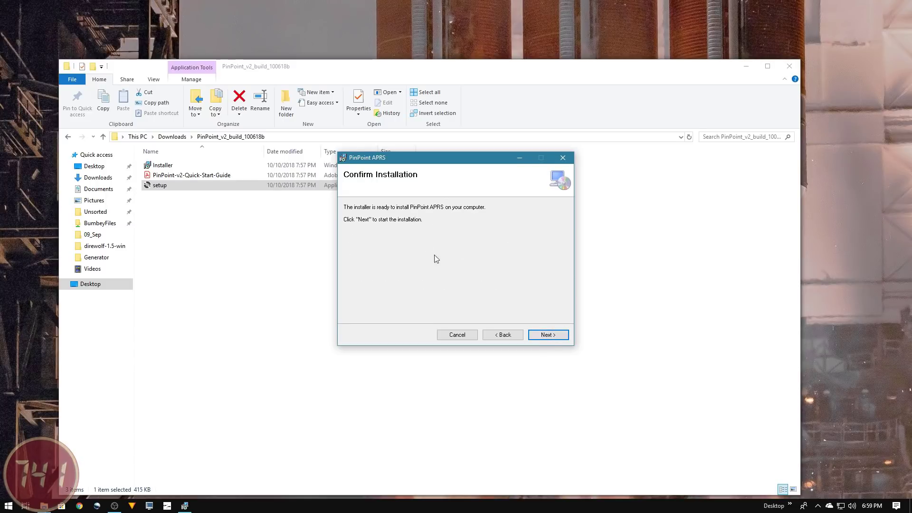
left_click(548, 335)
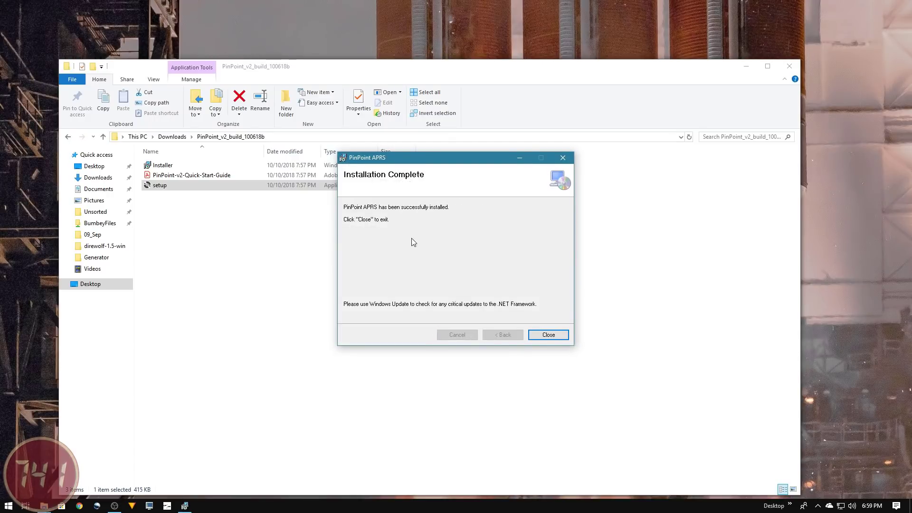
left_click(552, 336)
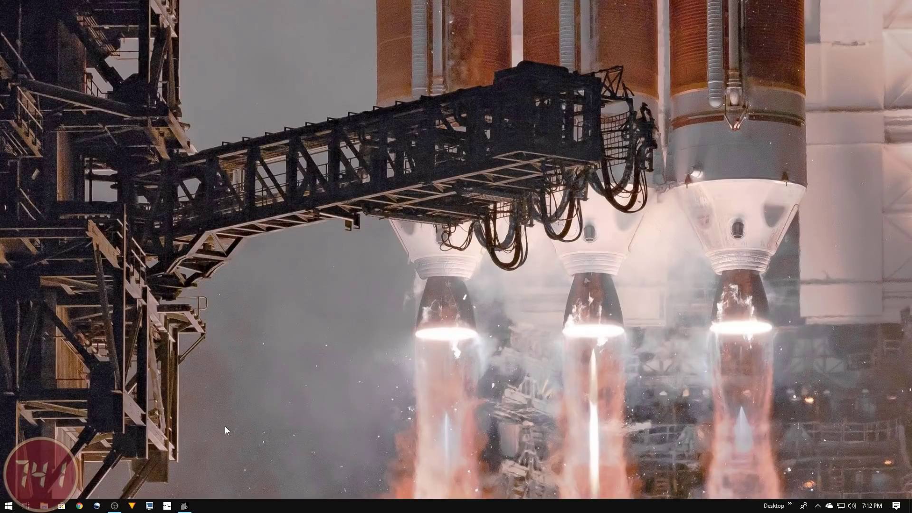
- Launch SDRuno and start the receiver tuned to 144390.000
left_click(149, 506)
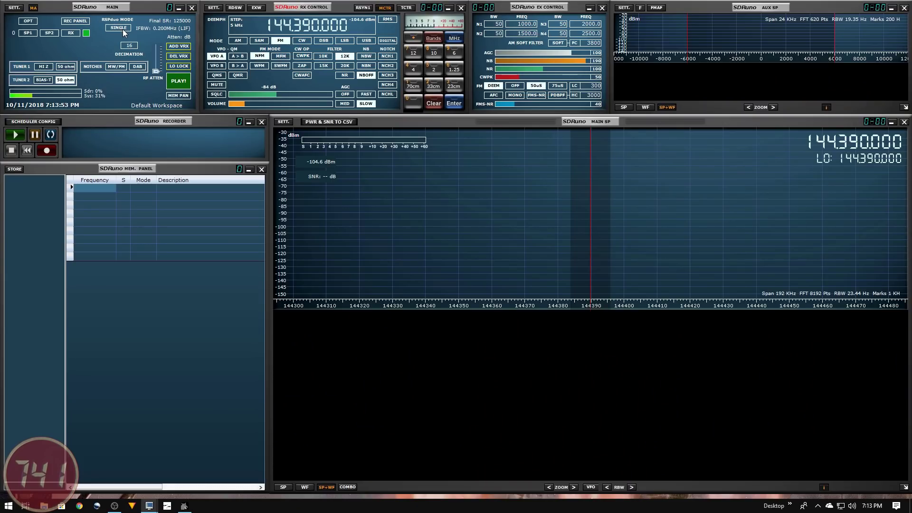
left_click(123, 28)
left_click(129, 46)
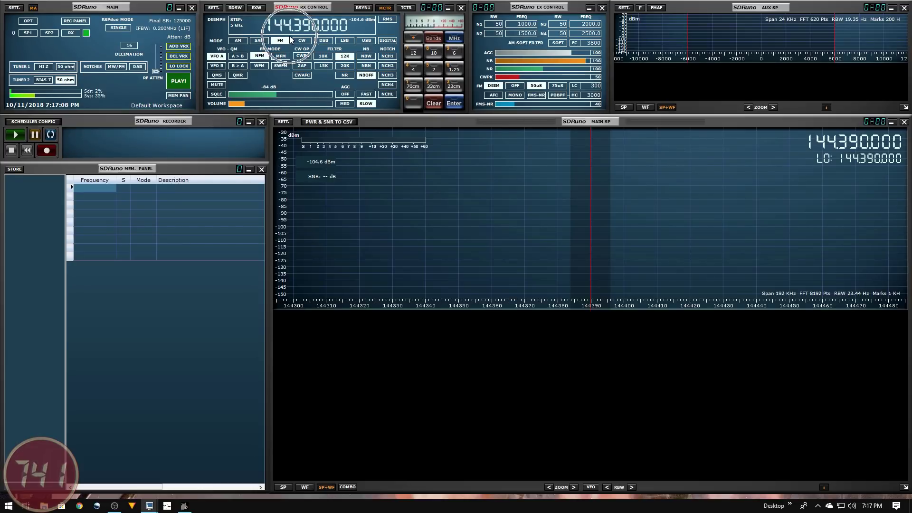
- Set RX Control to FM demodulation with the 12K filter bandwidth
left_click(289, 39)
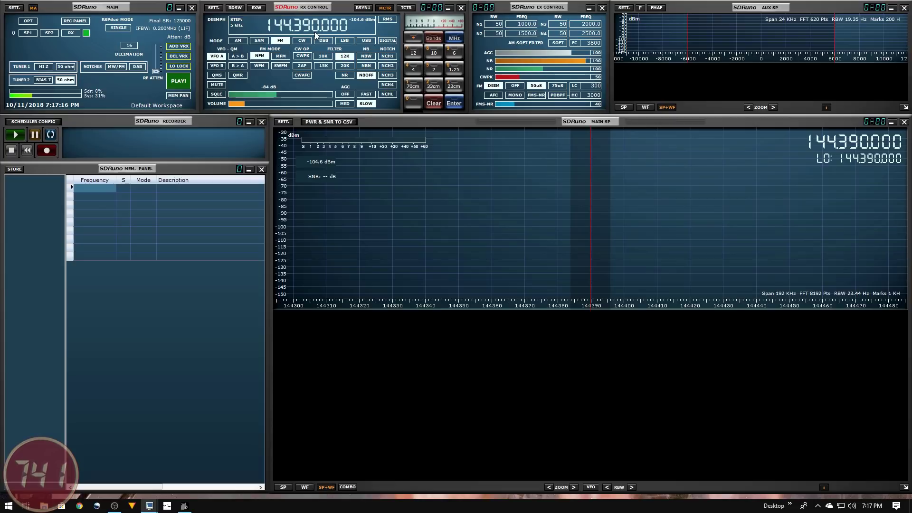
left_click(280, 41)
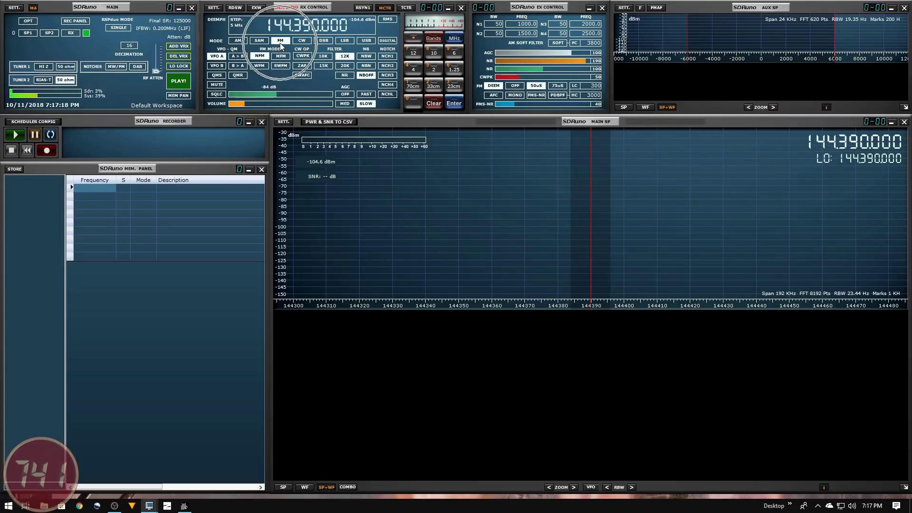
left_click(345, 56)
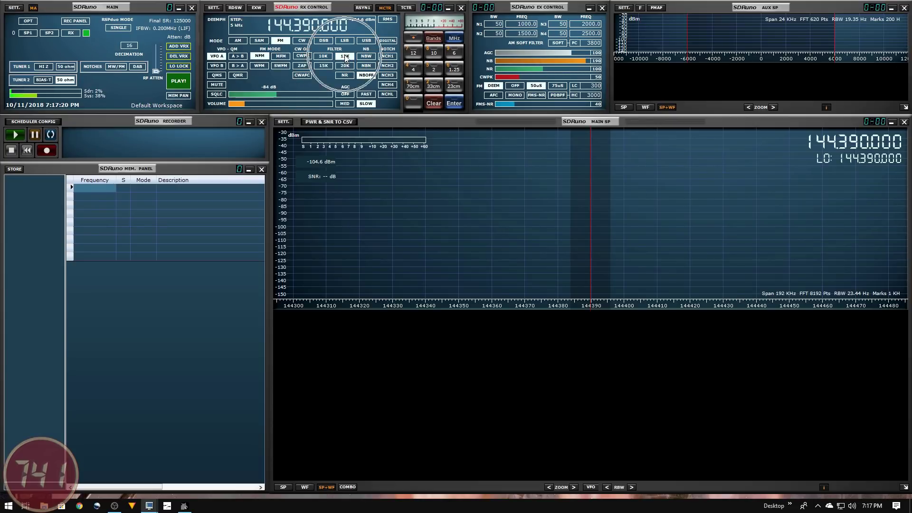
left_click(346, 56)
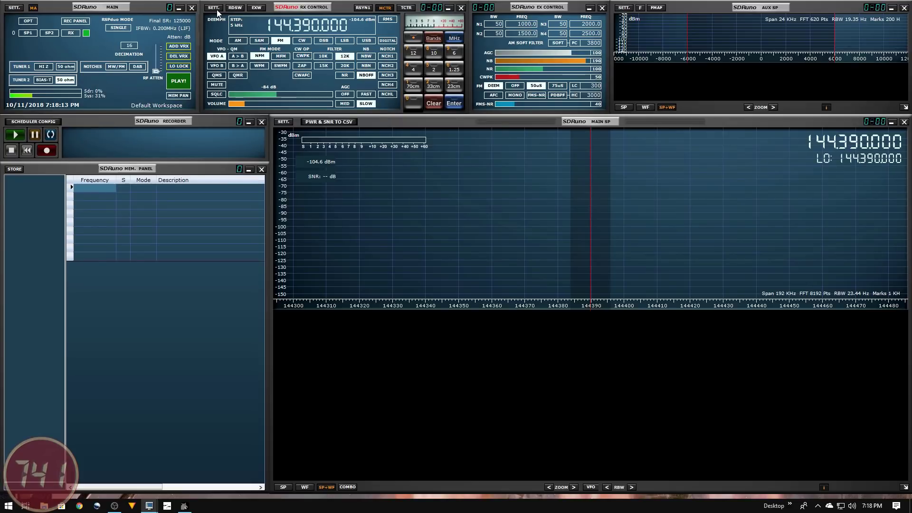
- Set the WME Output Device on the RX settings OUT tab to CABLE Input (VB-Audio)
left_click(217, 11)
left_click(217, 12)
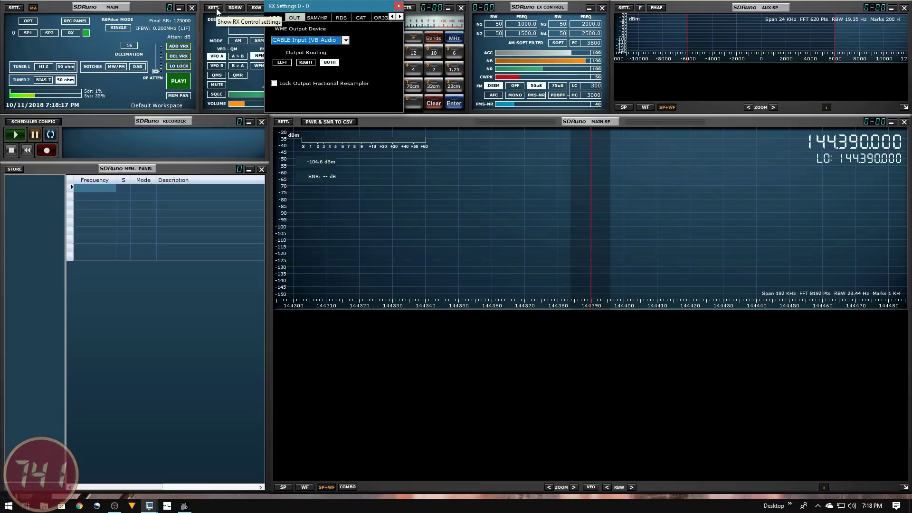
left_click(293, 21)
left_click(294, 21)
left_click(297, 20)
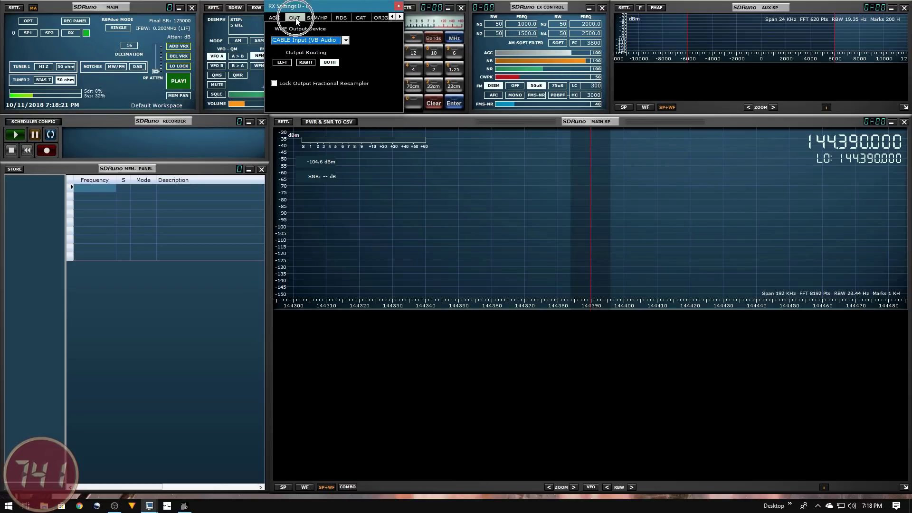
left_click(341, 39)
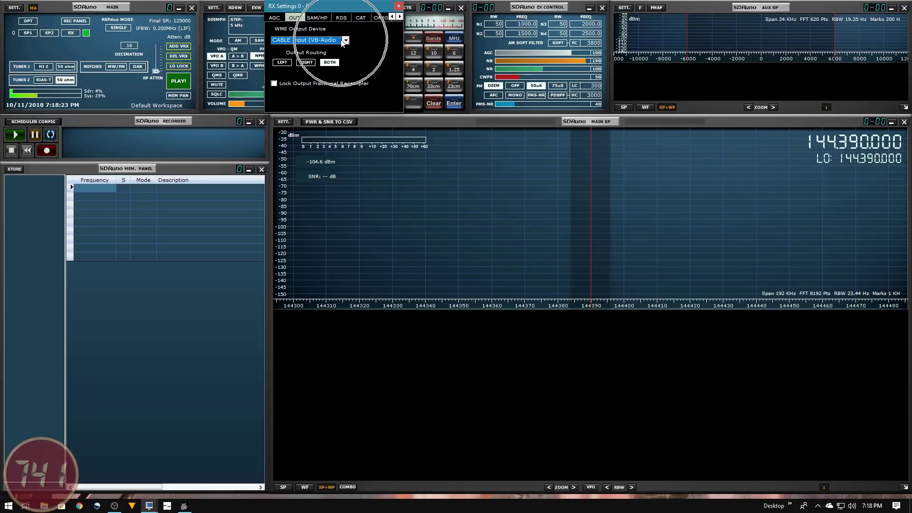
left_click(346, 42)
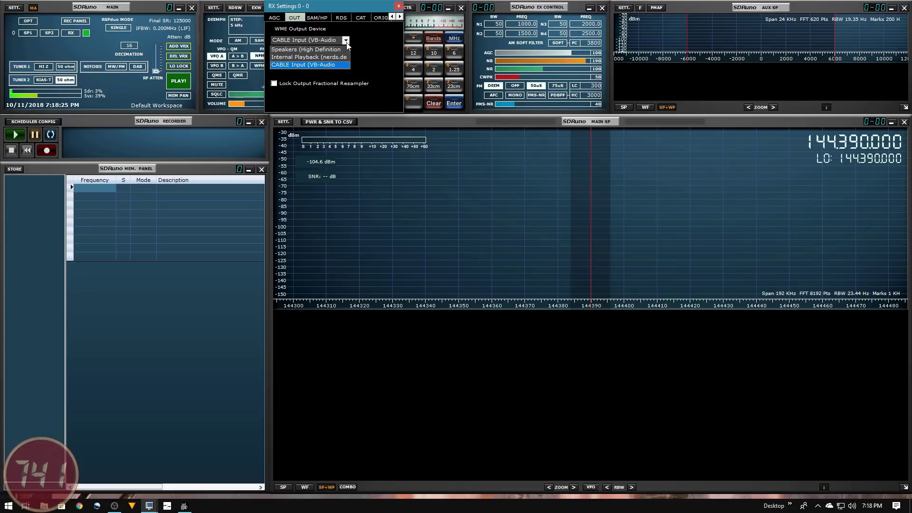
left_click(327, 64)
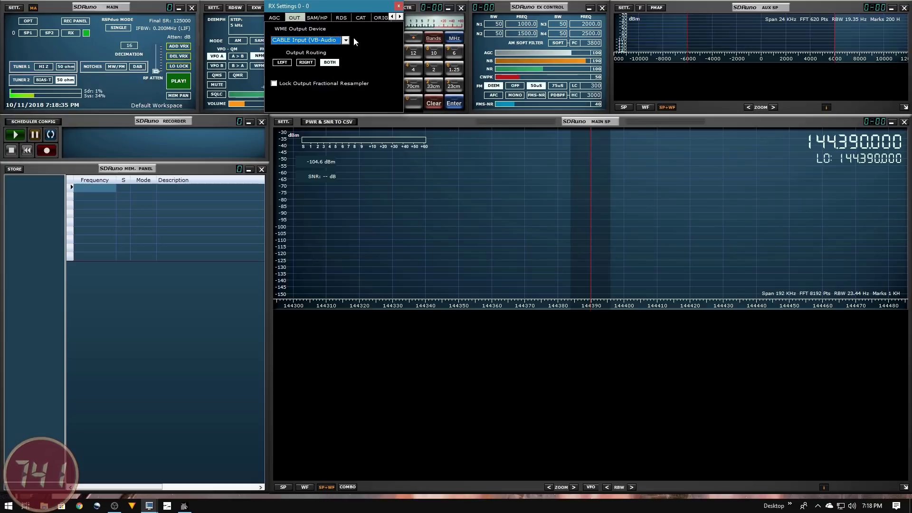
left_click(399, 6)
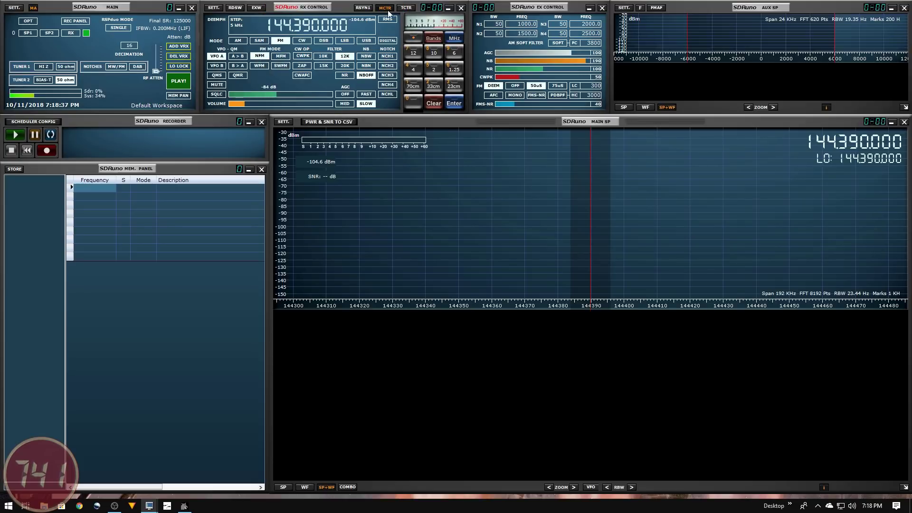
- Inspect APRS bursts near the 144.390 MHz marker, then return to the direwolf-1.5-win folder
left_click(178, 82)
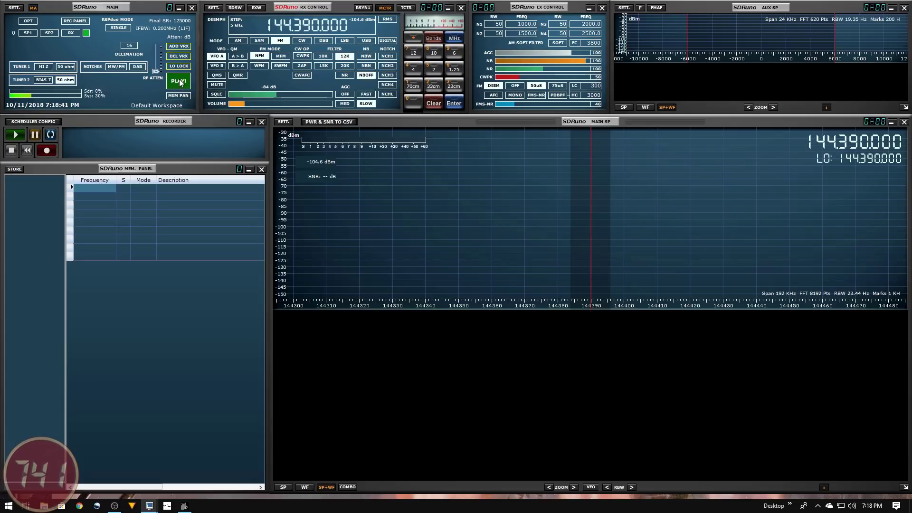
left_click(587, 298)
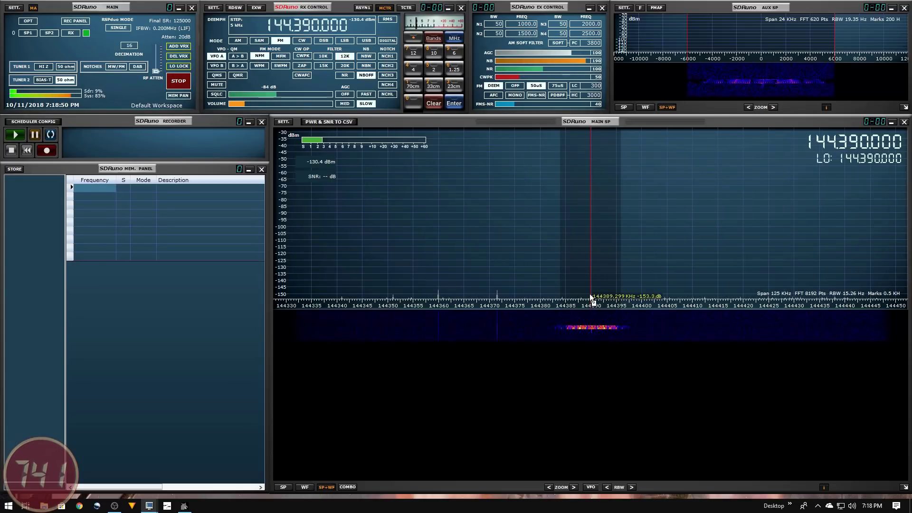
left_click(590, 296)
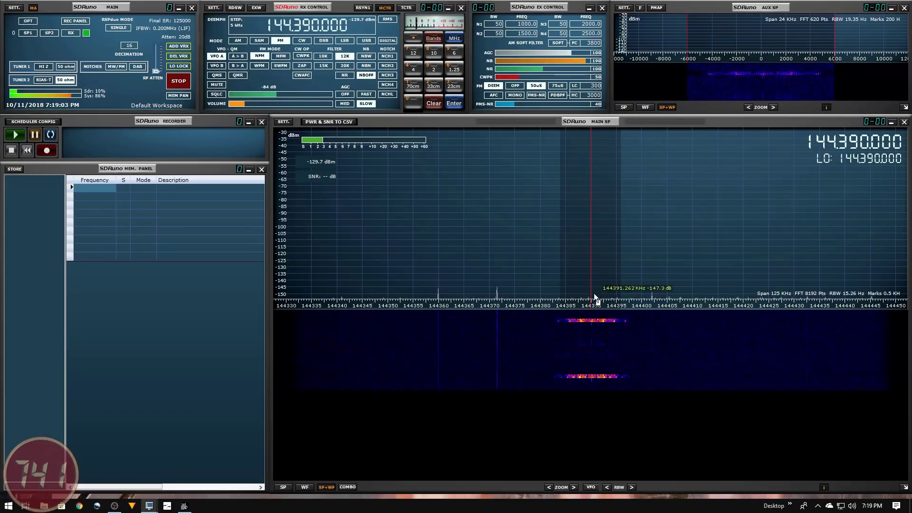
left_click(585, 299)
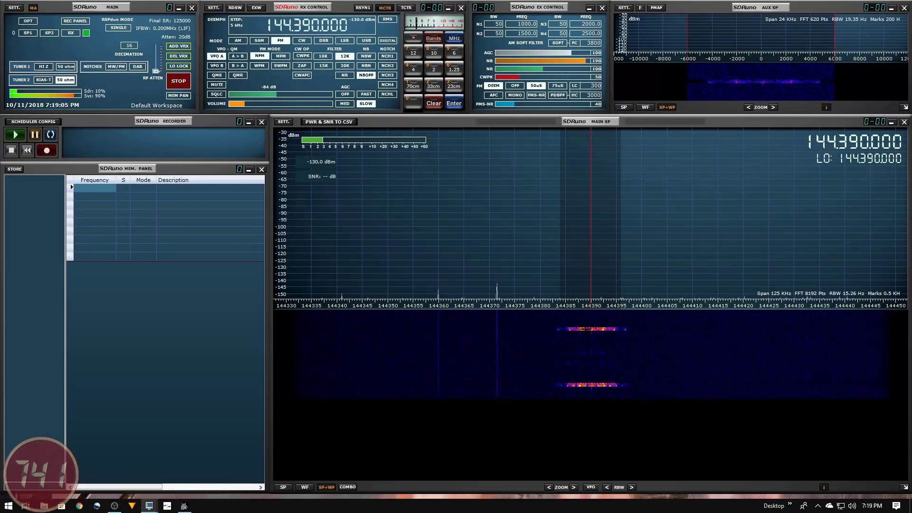
left_click(588, 328)
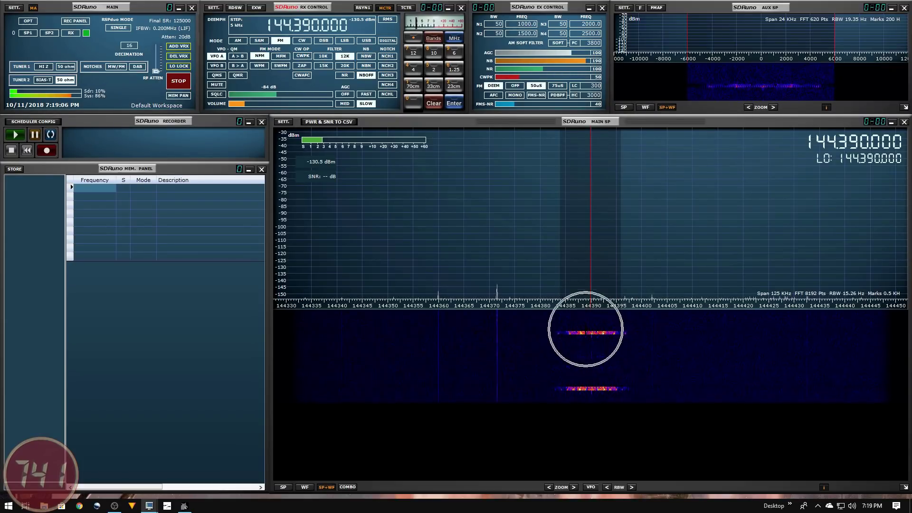
left_click(601, 292)
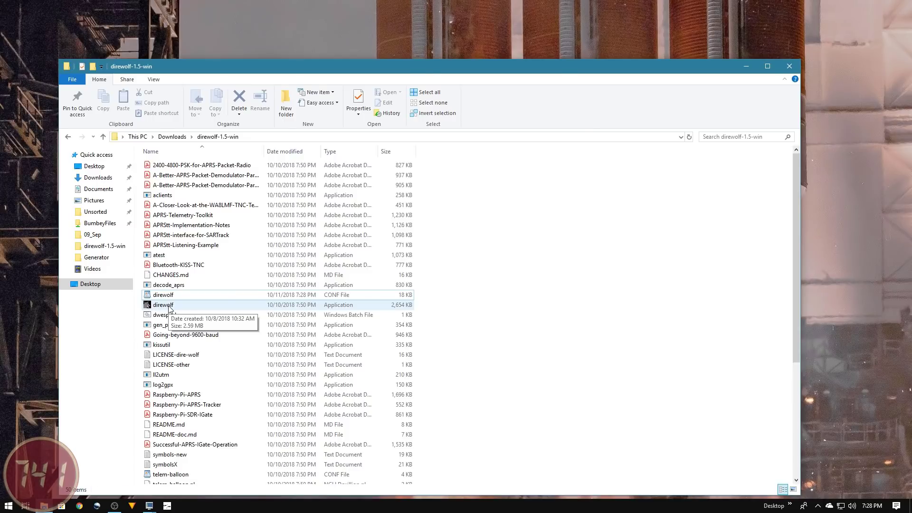
- Run direwolf.exe, see KISS port 8001 already in use, and close its console
double_click(163, 305)
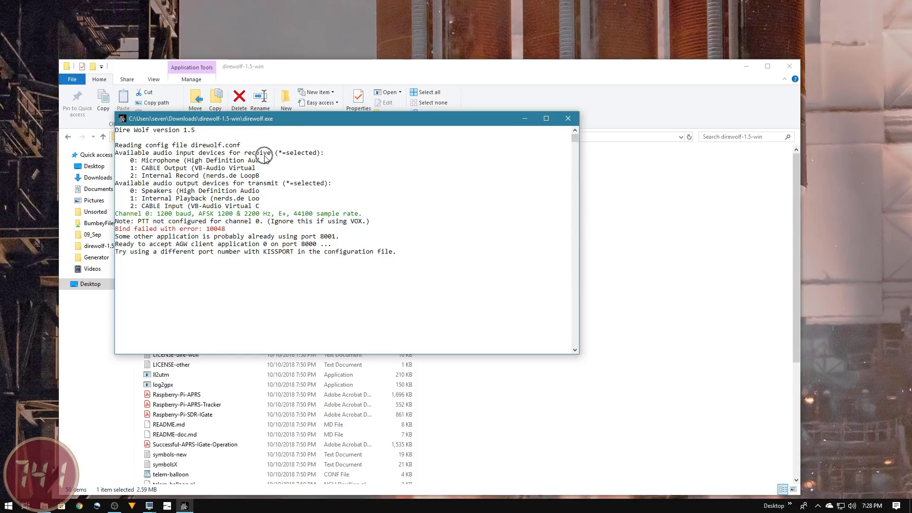
left_click(132, 162)
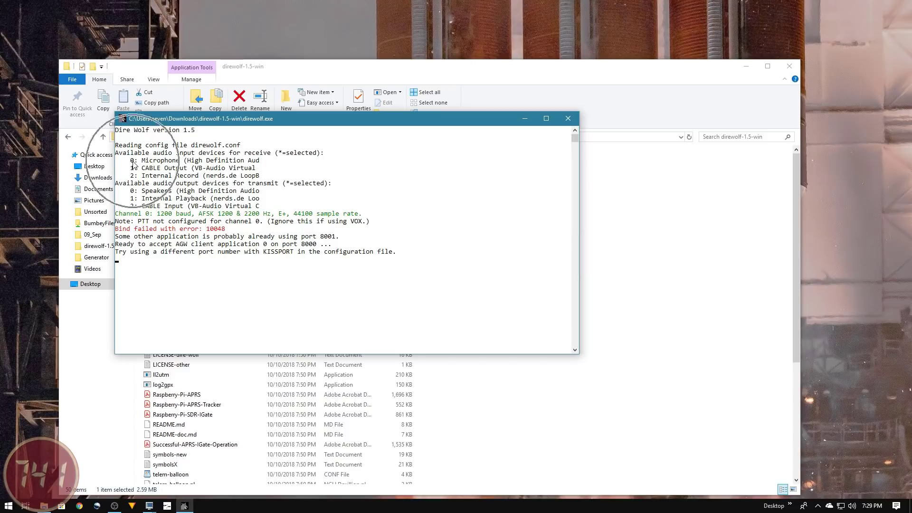
left_click(133, 169)
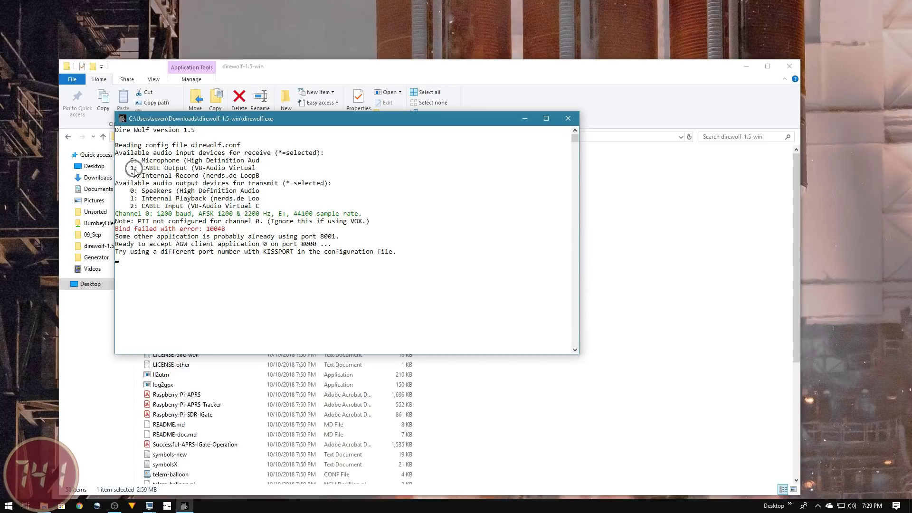
left_click(137, 177)
left_click(133, 172)
left_click(135, 234)
key("ctrl")
key("ctrl")
key("ctrl")
key("ctrl")
key("ctrl")
key("ctrl")
left_click(569, 118)
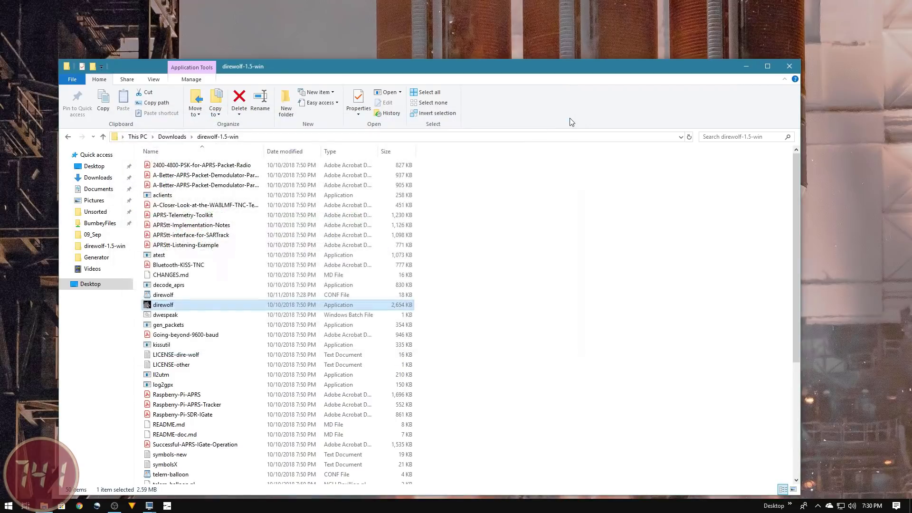
- Open direwolf.conf in a maximized WordPad window
double_click(162, 295)
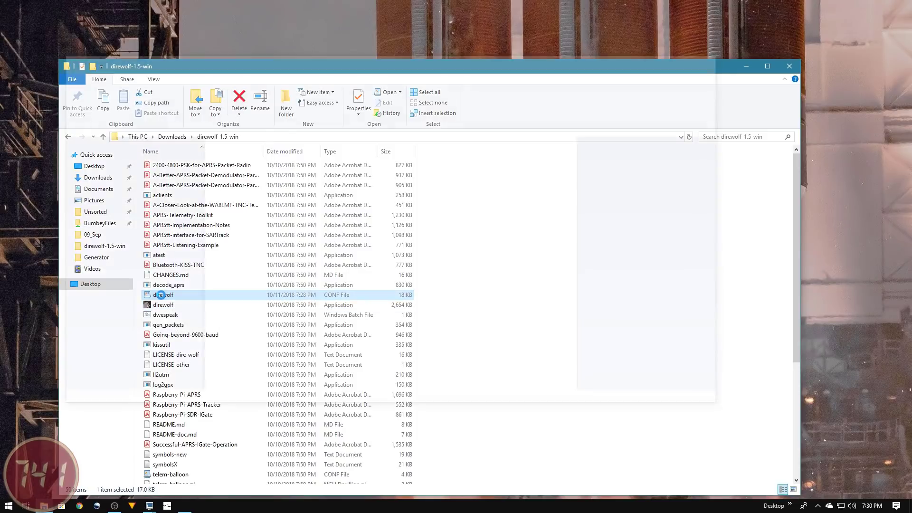
key("super+Up")
scroll(378, 249, "down", 15)
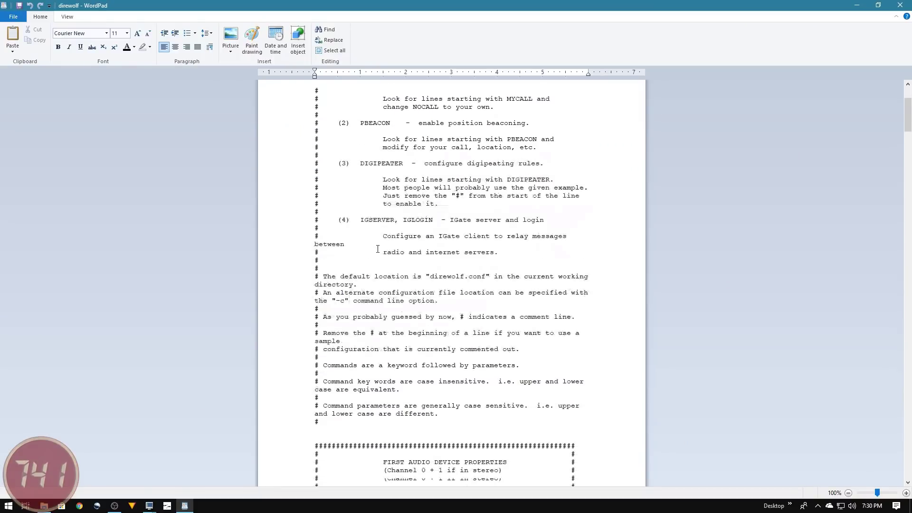
- Uncomment the ADEVICE 3 4 line and change it to ADEVICE 1
scroll(378, 249, "down", 9)
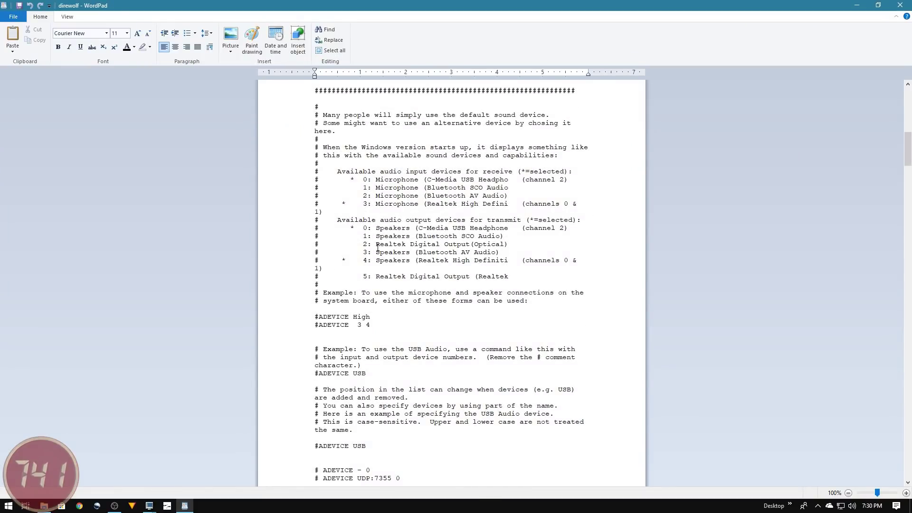
left_click(457, 187)
left_click(423, 301)
left_click(318, 326)
key("BackSpace")
left_click_drag(354, 326, 367, 325)
type("1")
- Change KISSPORT 8001 to 8002, save direwolf.conf, and close WordPad
scroll(363, 330, "down", 20)
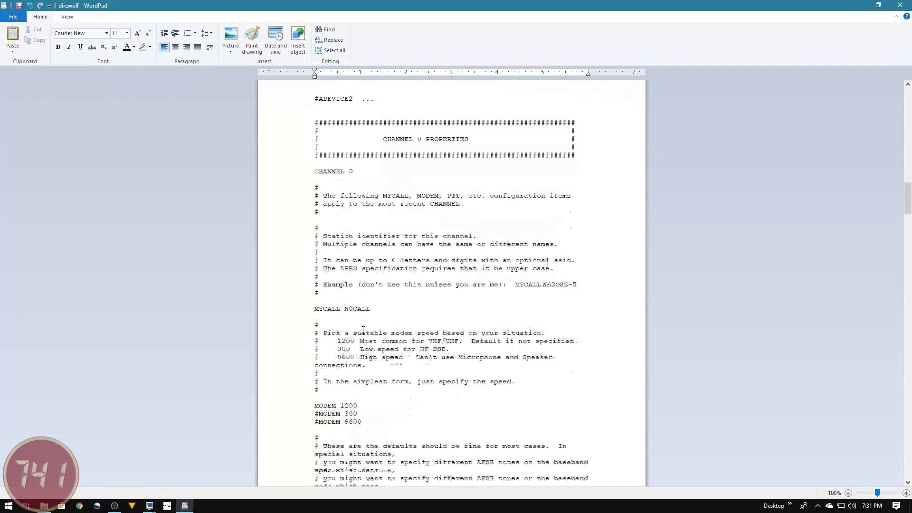
scroll(363, 330, "down", 16)
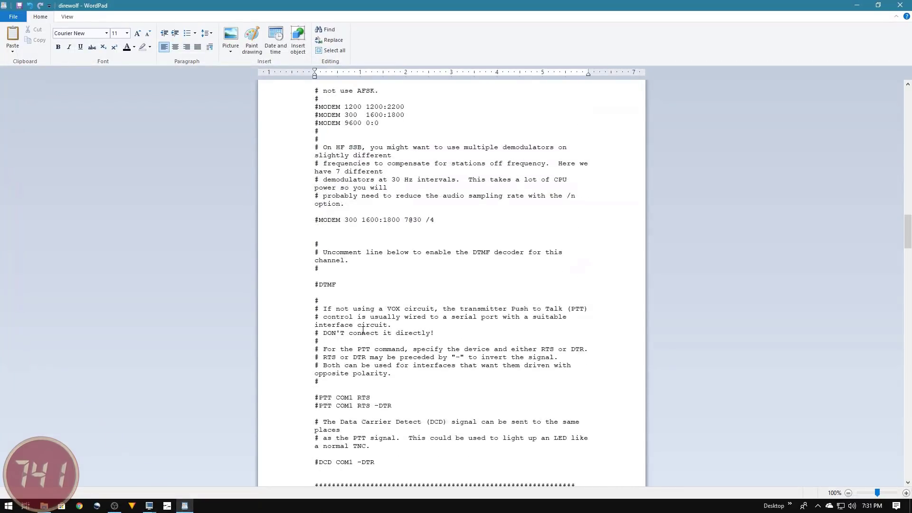
scroll(362, 329, "down", 19)
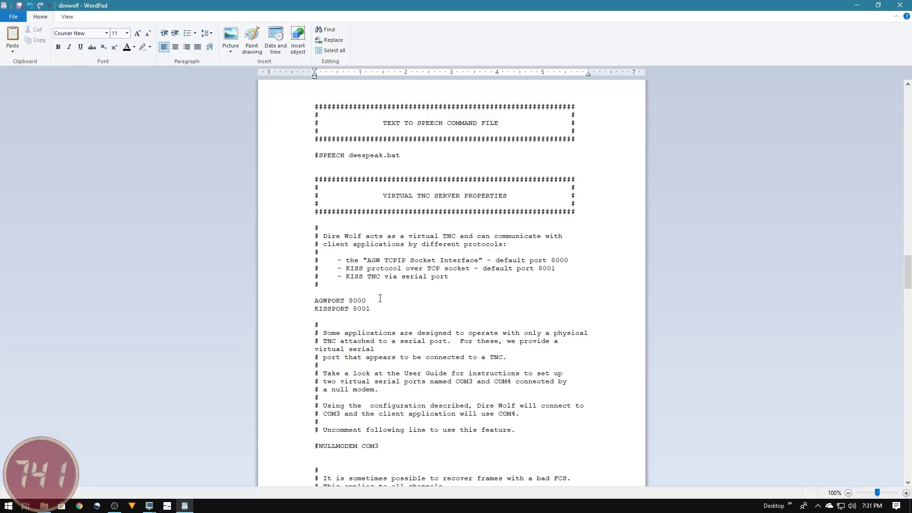
left_click(352, 311)
left_click_drag(369, 309, 371, 309)
type("2")
left_click(20, 7)
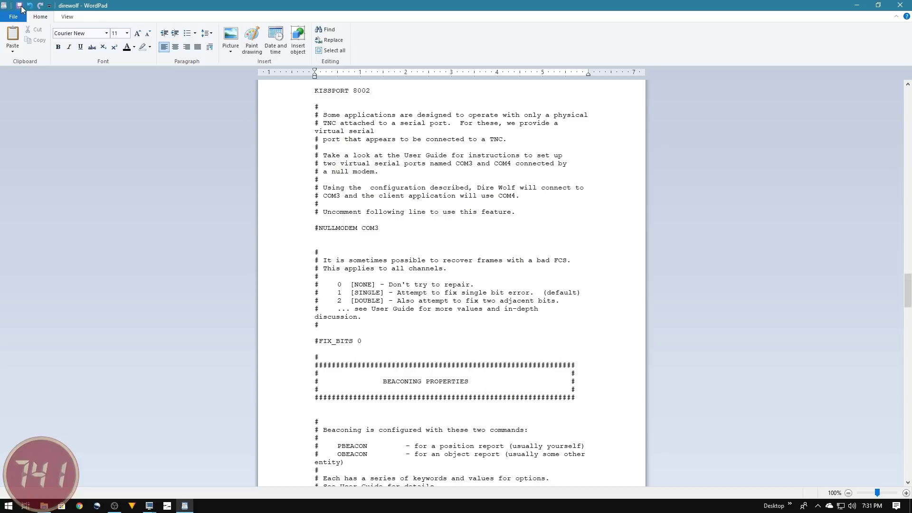
left_click(899, 6)
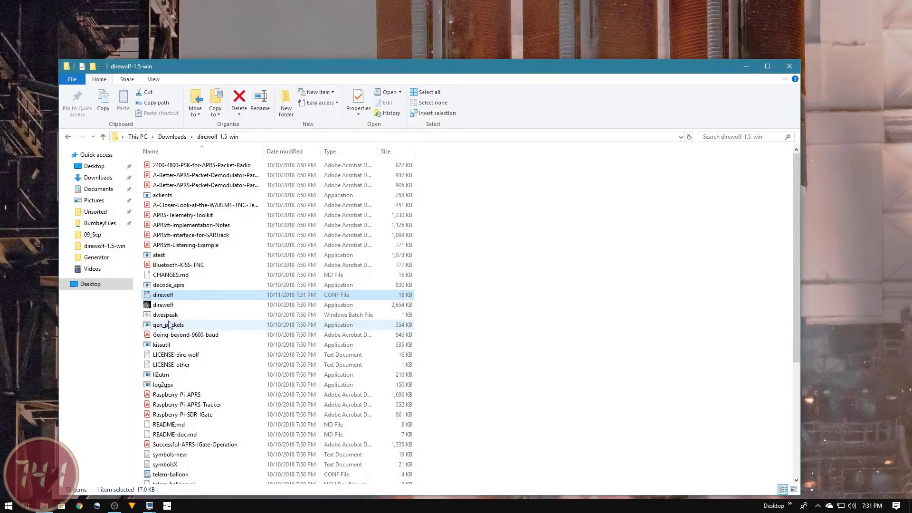
- Relaunch direwolf.exe and confirm it listens on KISS port 8002 and decodes an APRS packet
double_click(166, 306)
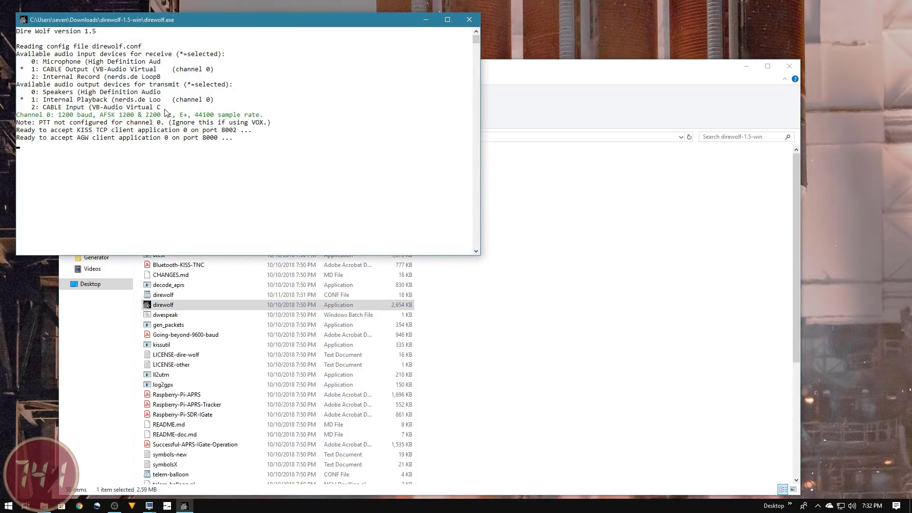
left_click(23, 71)
left_click(113, 132)
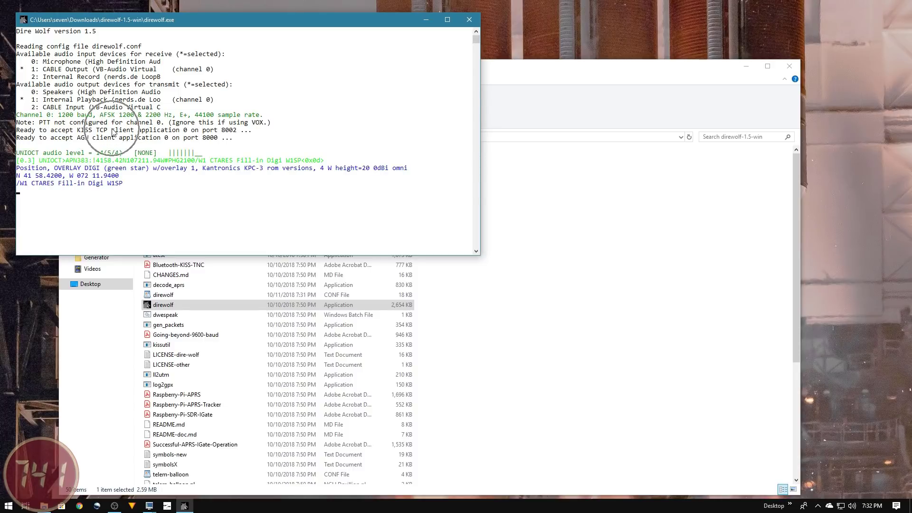
left_click(104, 194)
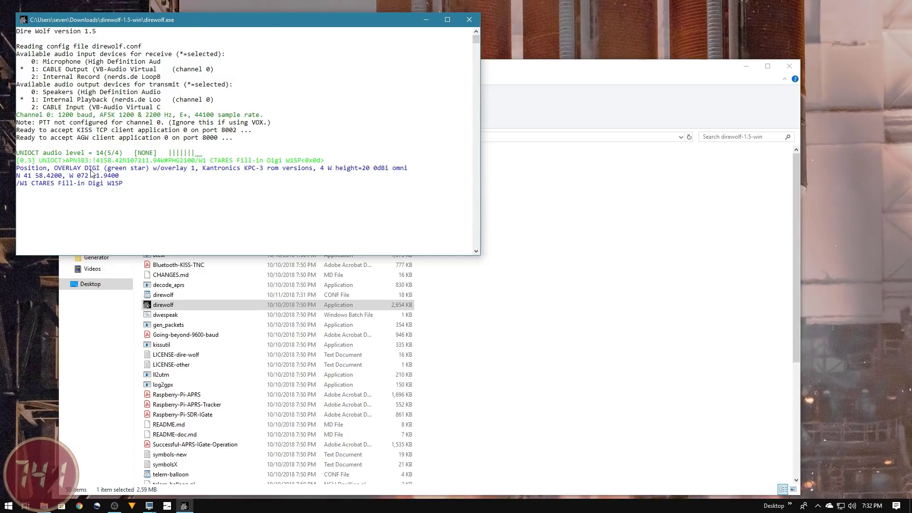
left_click(94, 173)
left_click(150, 506)
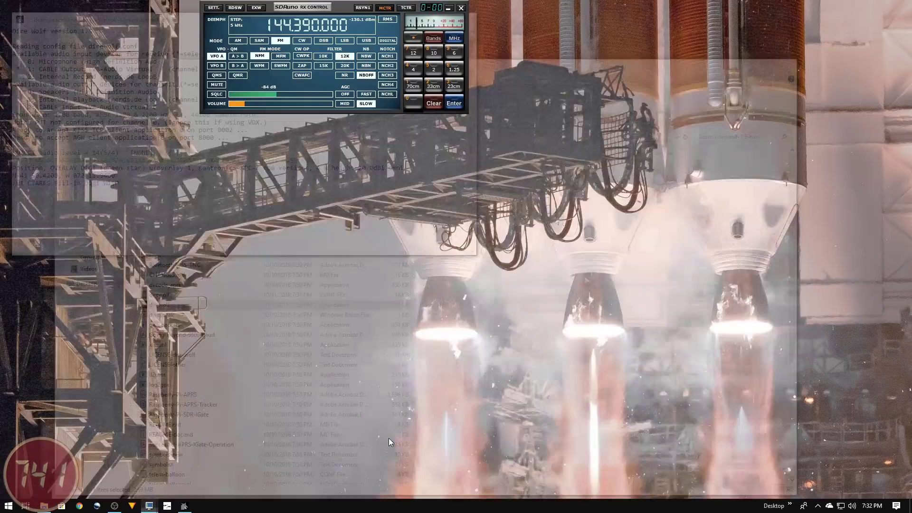
- Restore SDRuno's receiver windows, then move the Dire Wolf console lower and make it narrower
left_click(389, 439)
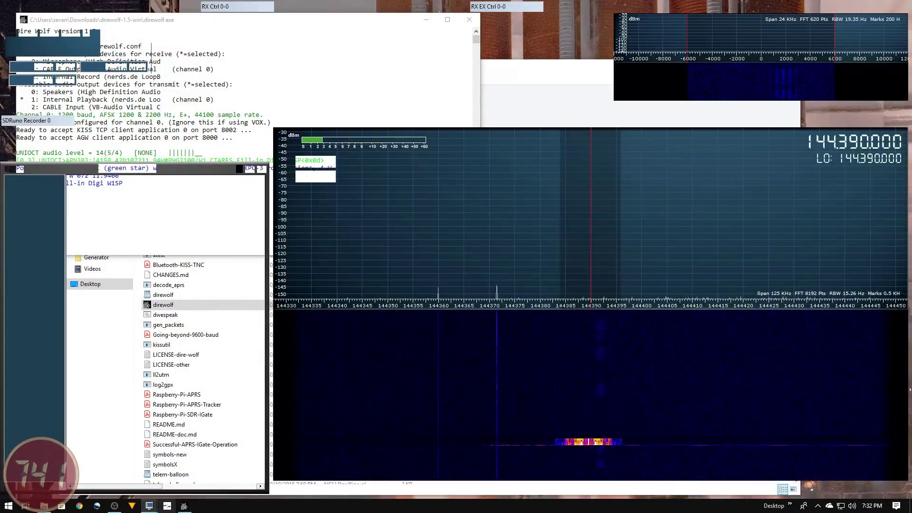
left_click(184, 506)
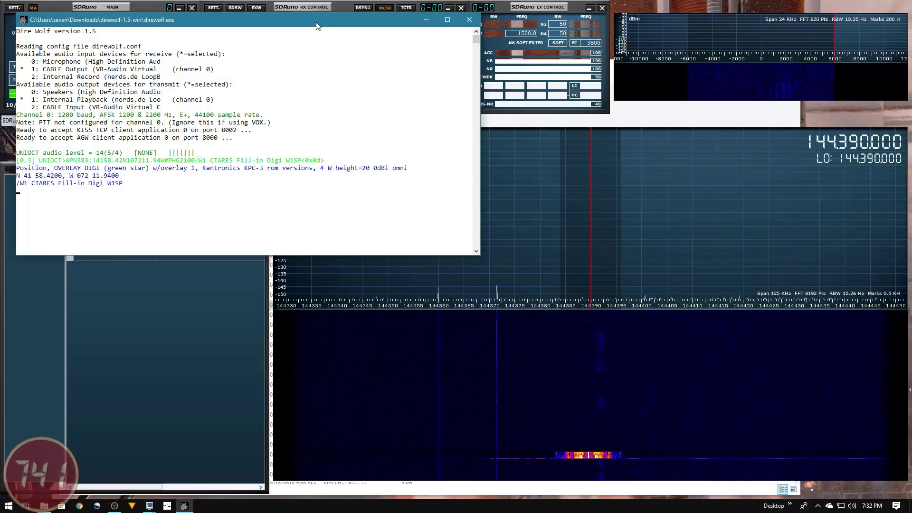
left_click_drag(317, 26, 316, 45)
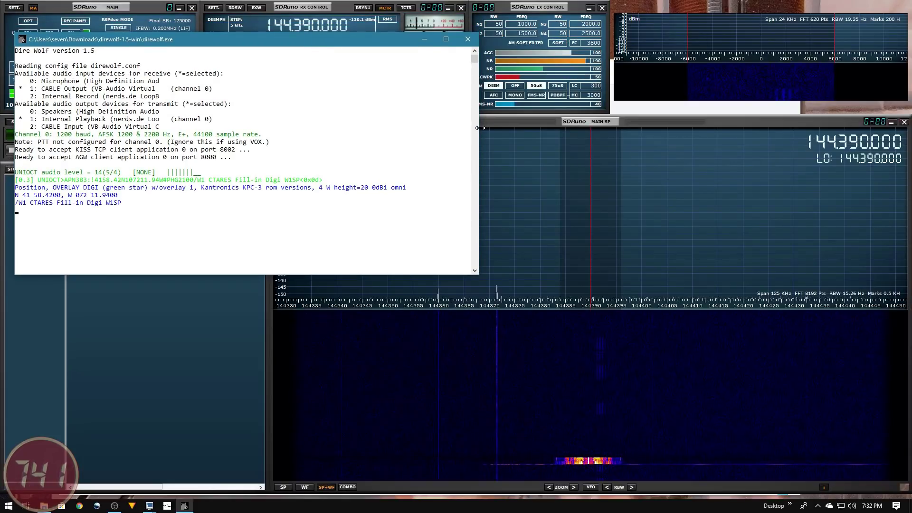
left_click_drag(481, 127, 446, 141)
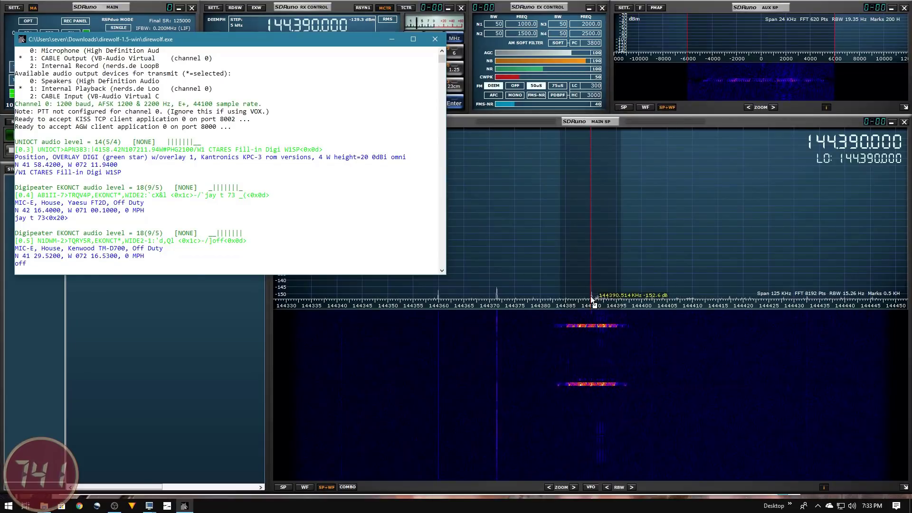
left_click(144, 257)
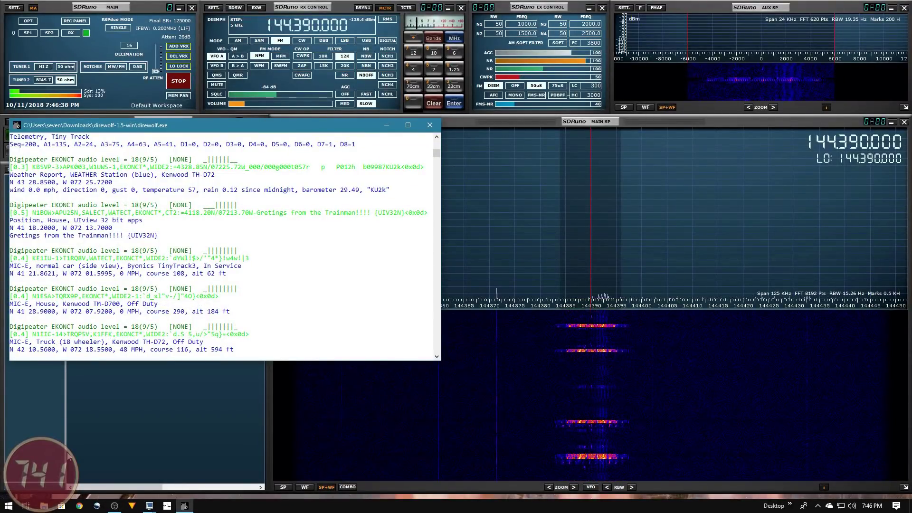
left_click(8, 507)
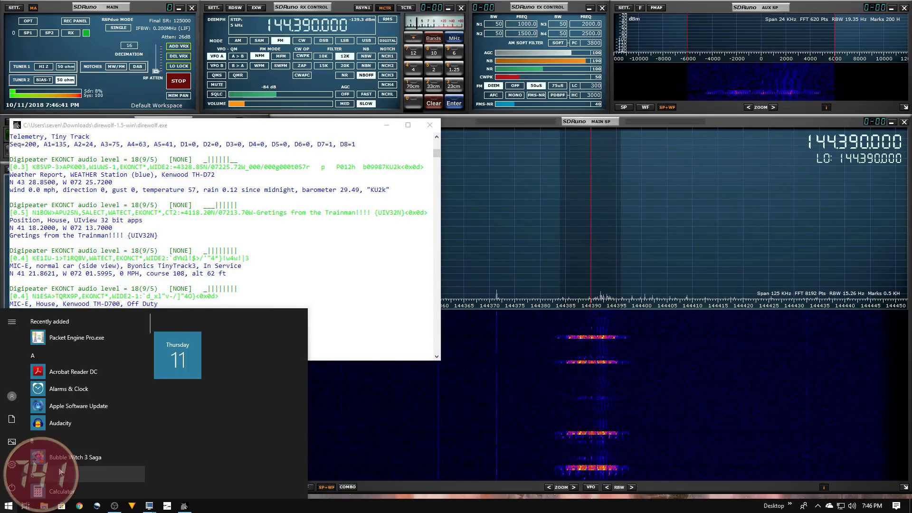
- Launch PinPoint APRS from a Start search for 'pin' and accept its licence agreement
type("pin")
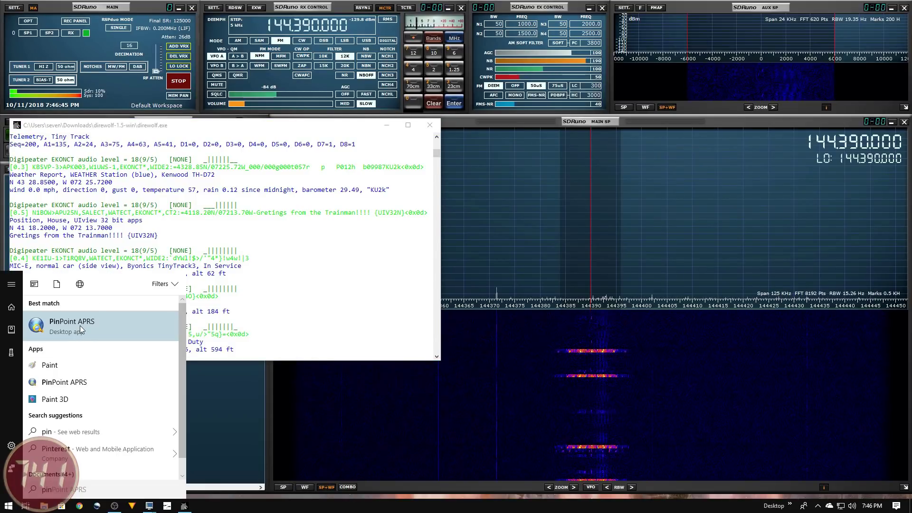
left_click(80, 326)
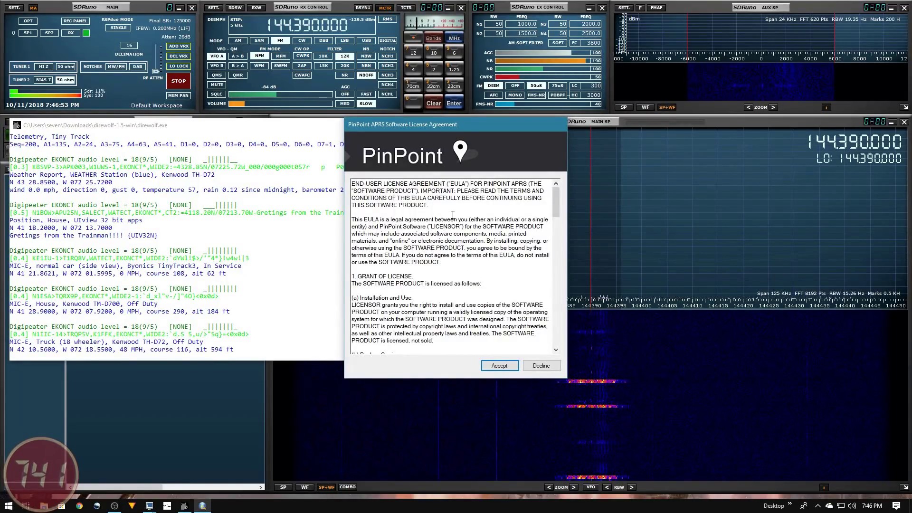
left_click(499, 365)
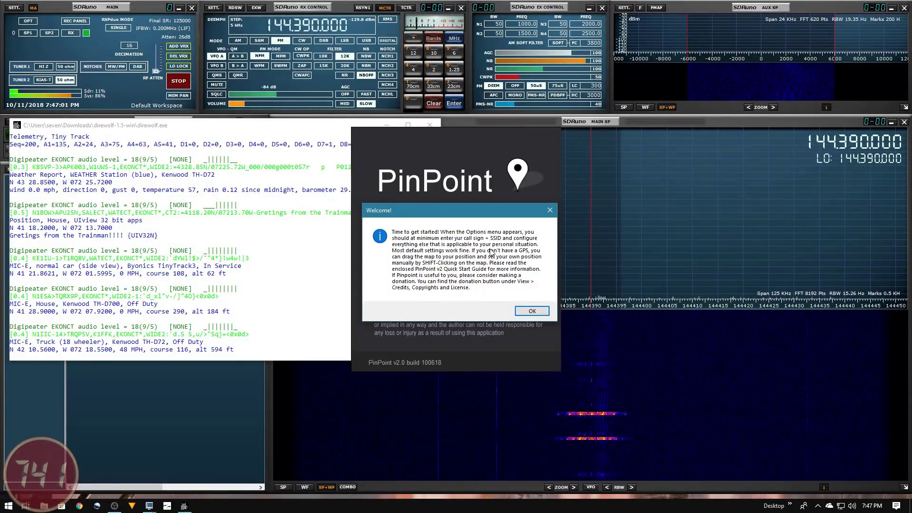
- Set the TNC type to Network KISS mode at 127.0.0.1, changing its port from 8001 to 8002
left_click(531, 311)
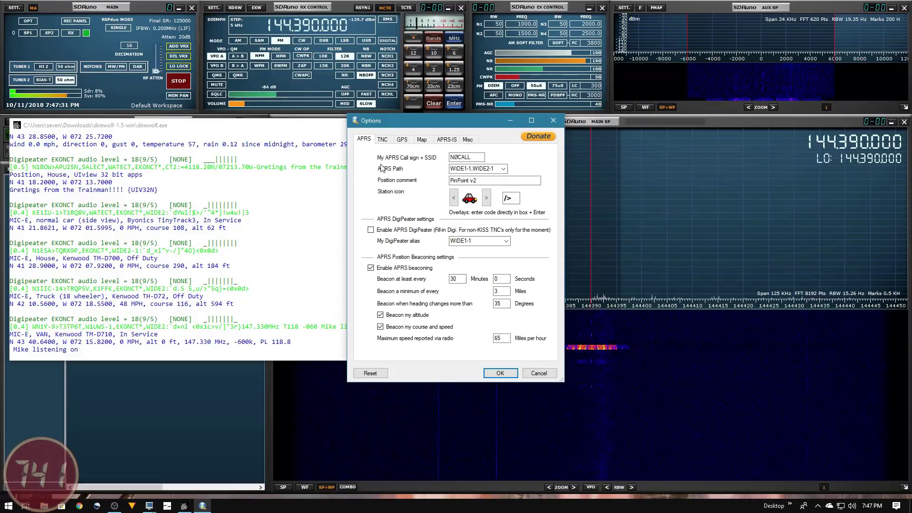
left_click(383, 139)
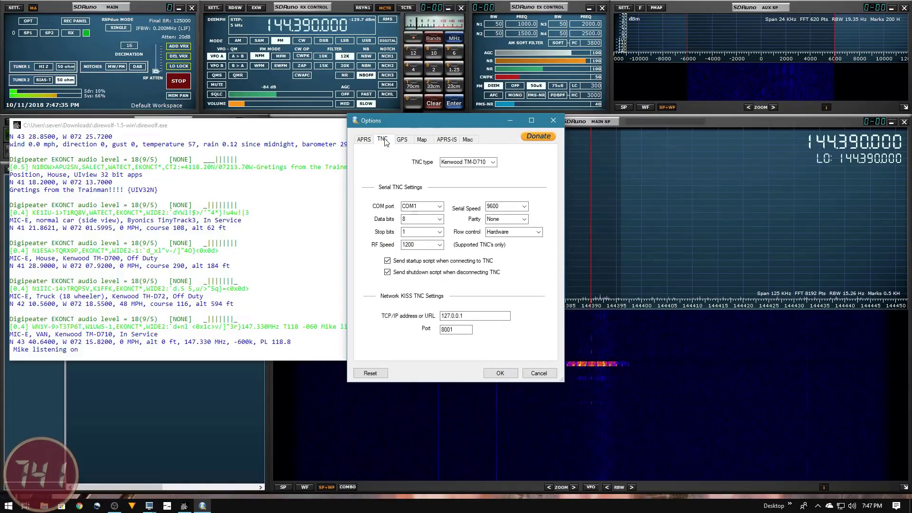
left_click(413, 163)
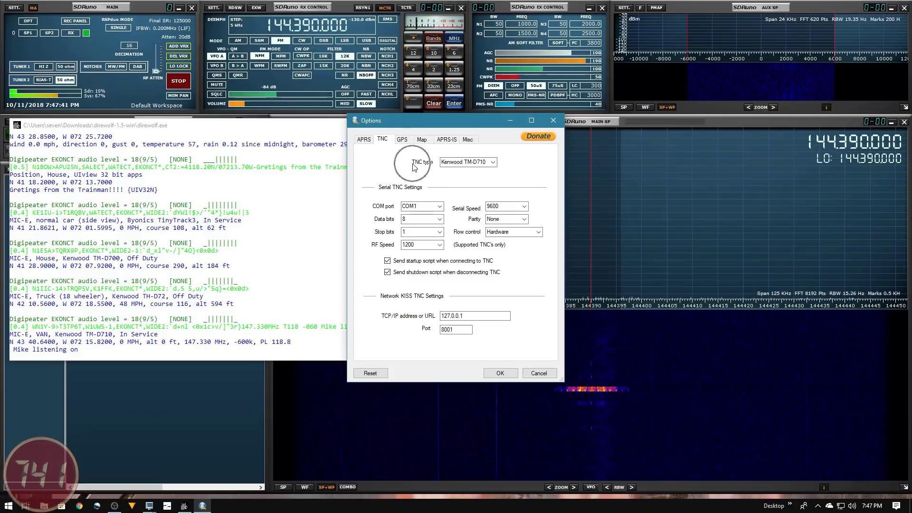
left_click(493, 163)
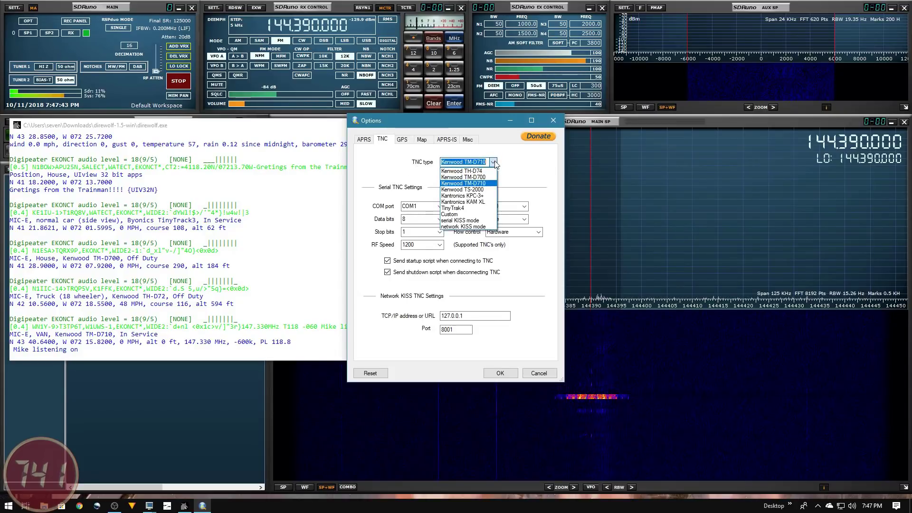
left_click(477, 228)
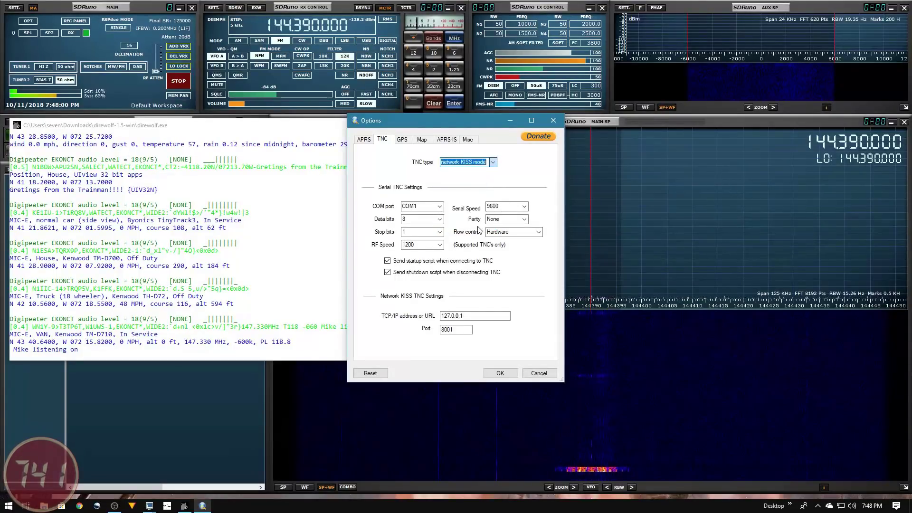
key("ctrl")
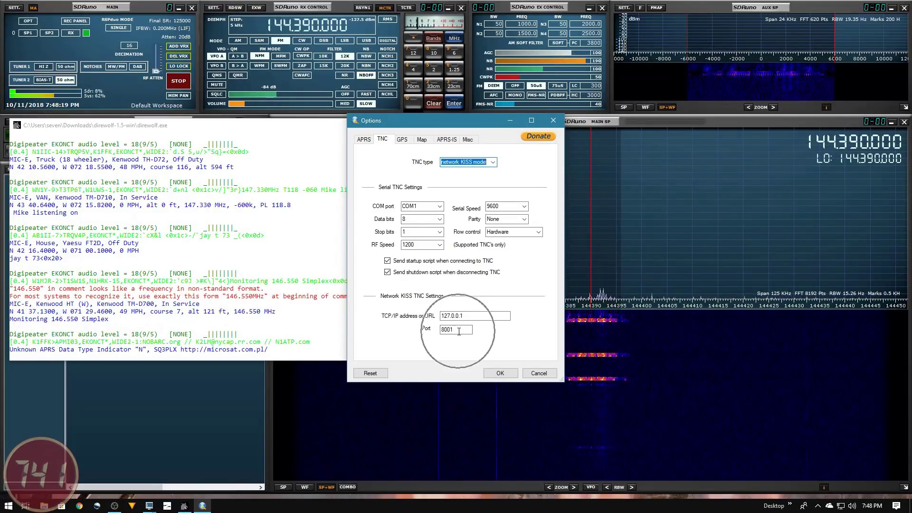
left_click(459, 331)
key("BackSpace")
type("2")
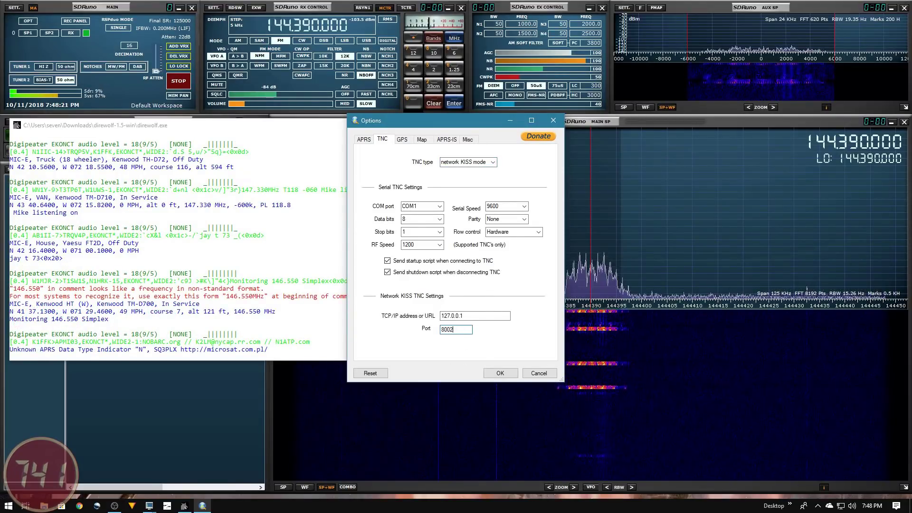
key("Tab")
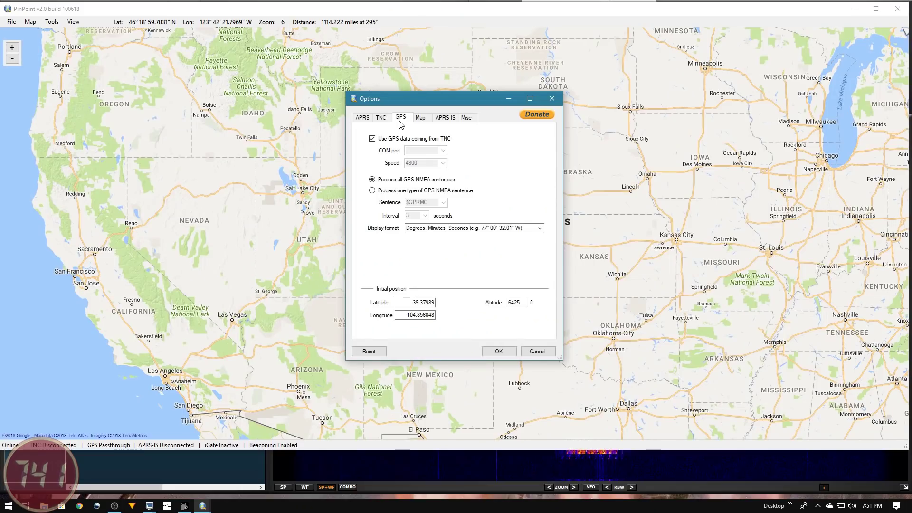
- Enter initial position latitude 41.5595, longitude -72.4122 and altitude 1075 ft on the GPS tab
left_click(400, 123)
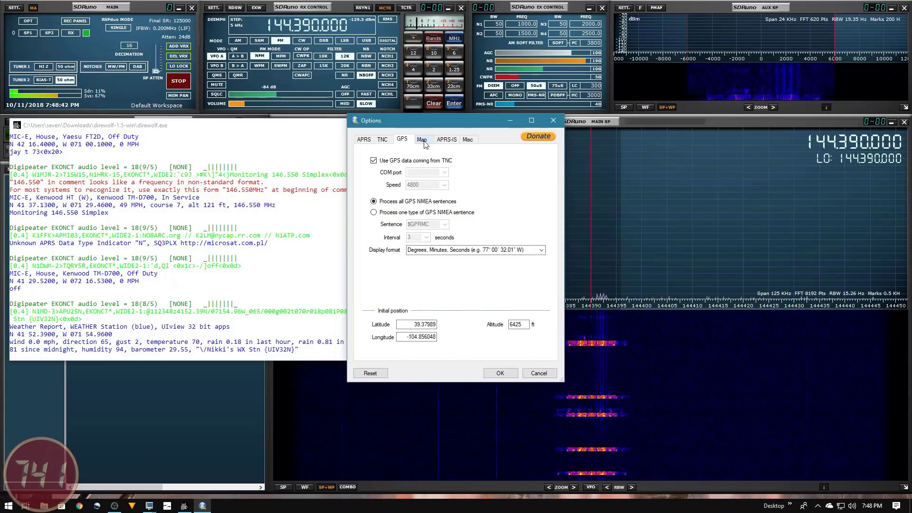
left_click(421, 139)
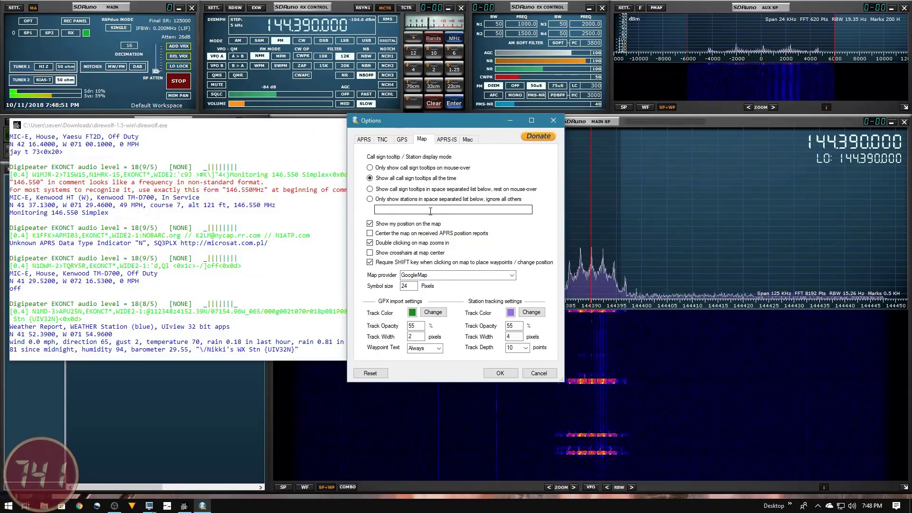
- Review the Map provider list and the APRS-IS and Misc settings, then try saving the options
left_click(428, 276)
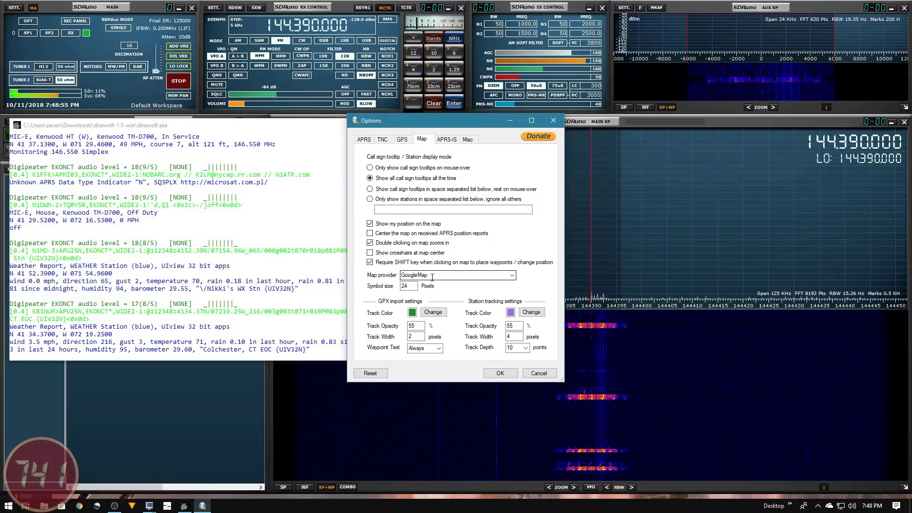
left_click(511, 276)
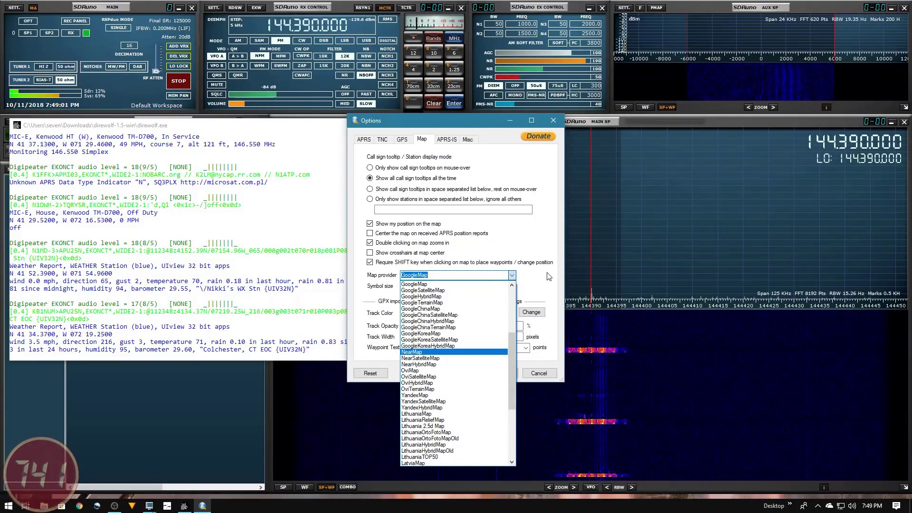
left_click(447, 139)
left_click(447, 139)
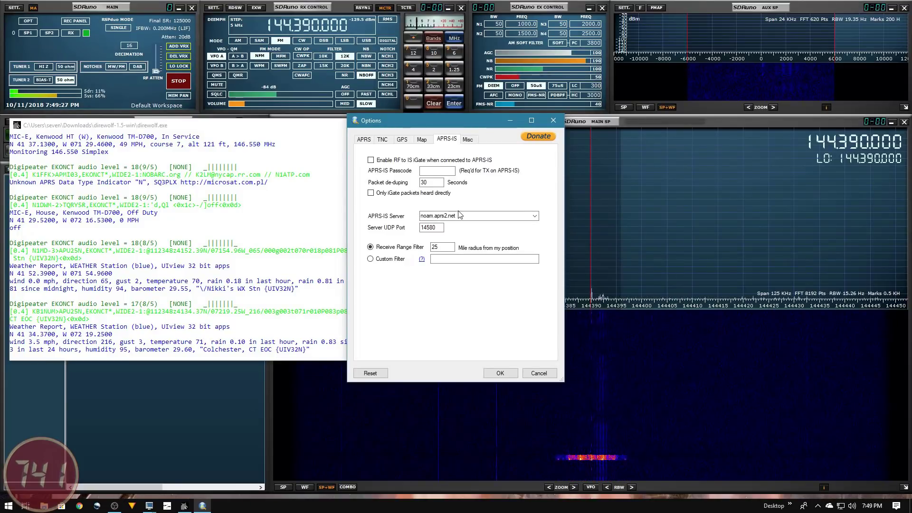
left_click(468, 139)
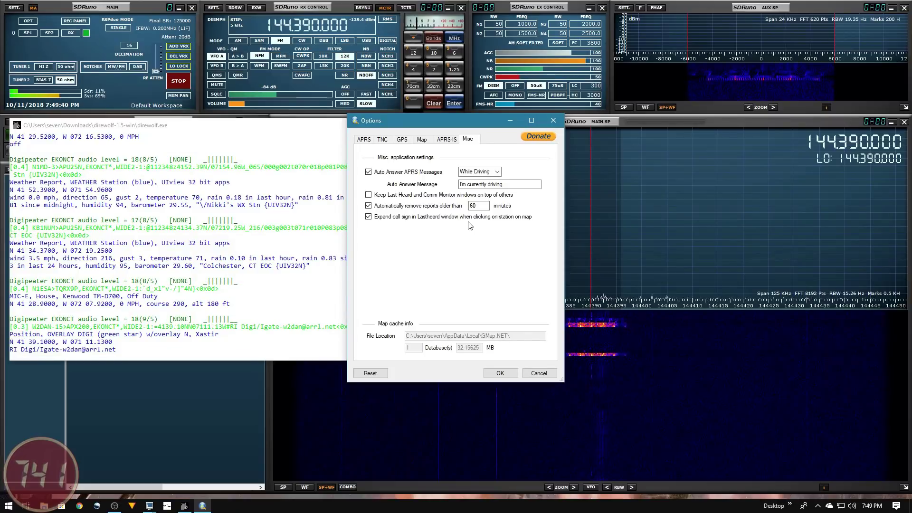
left_click(499, 373)
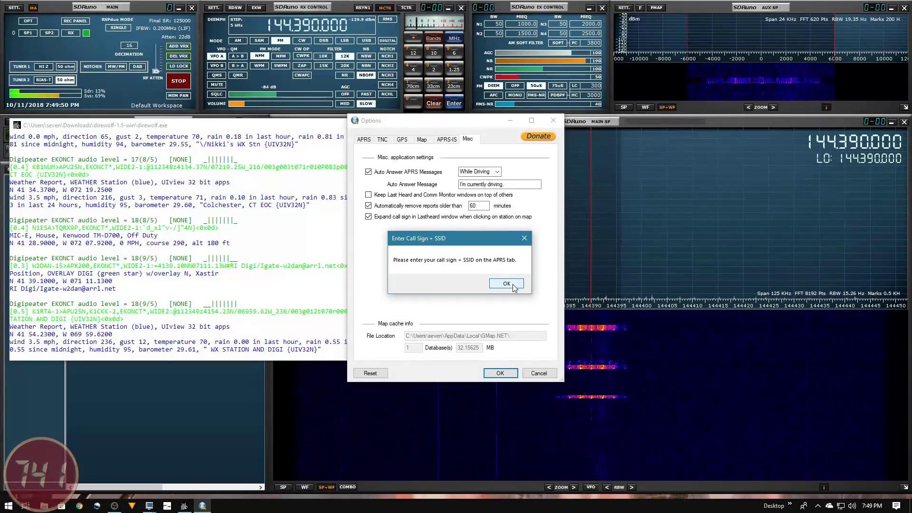
- Replace the NØCALL placeholder on the APRS tab with the station call sign and save the options
left_click(506, 284)
left_click(365, 141)
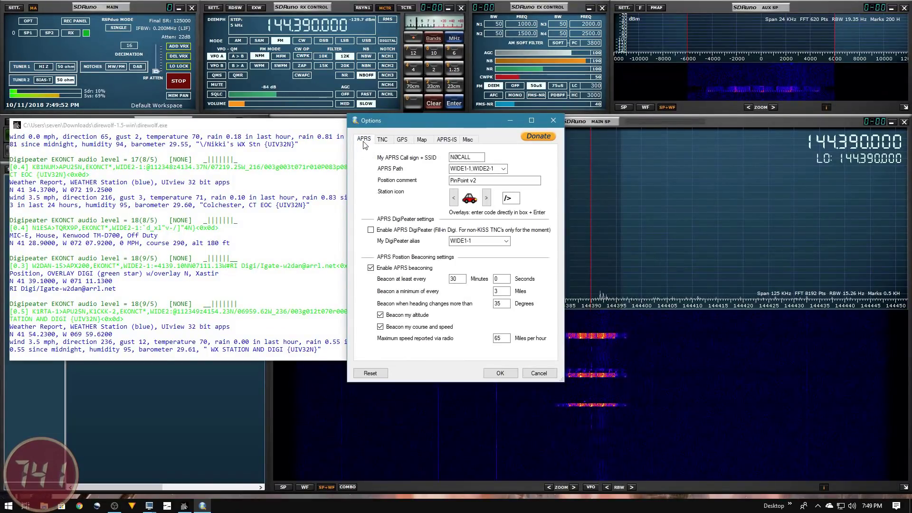
double_click(464, 160)
type("741")
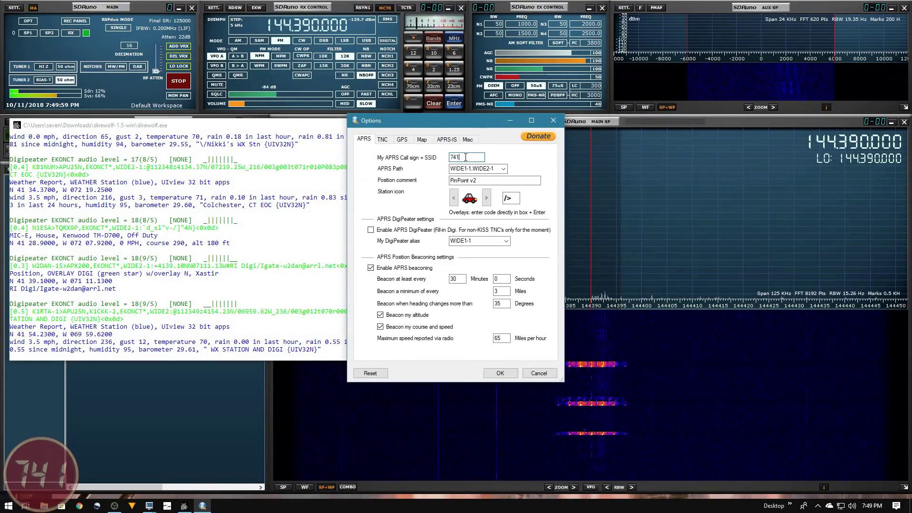
left_click(500, 374)
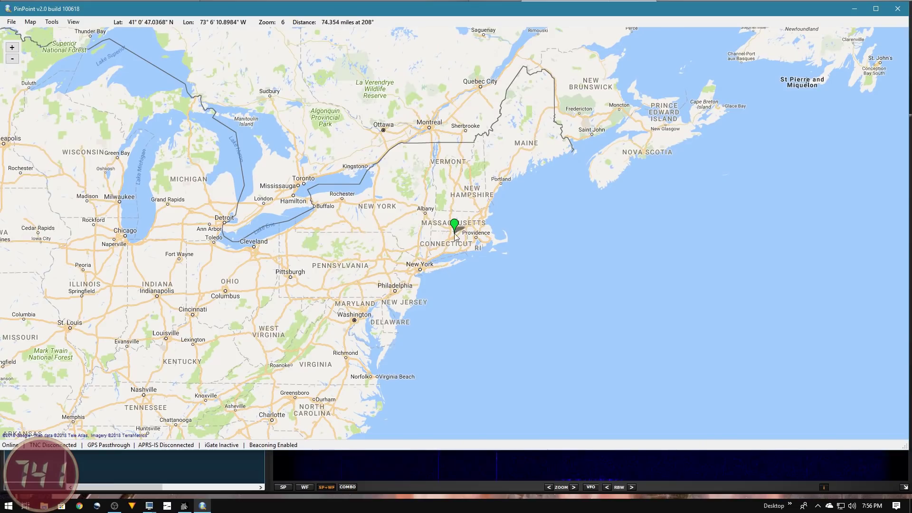
- Zoom the map in to level 8 around the home marker near Hartford, Connecticut
scroll(454, 232, "up", 1)
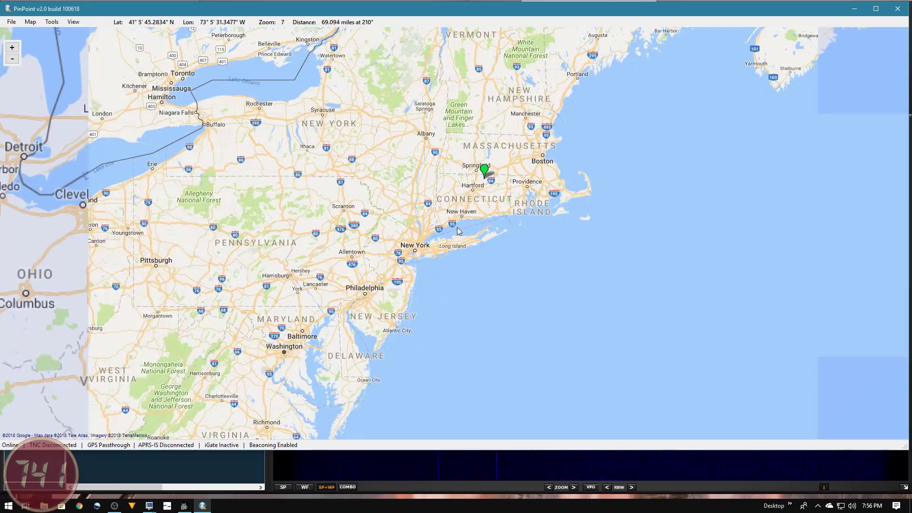
scroll(463, 266, "up", 1)
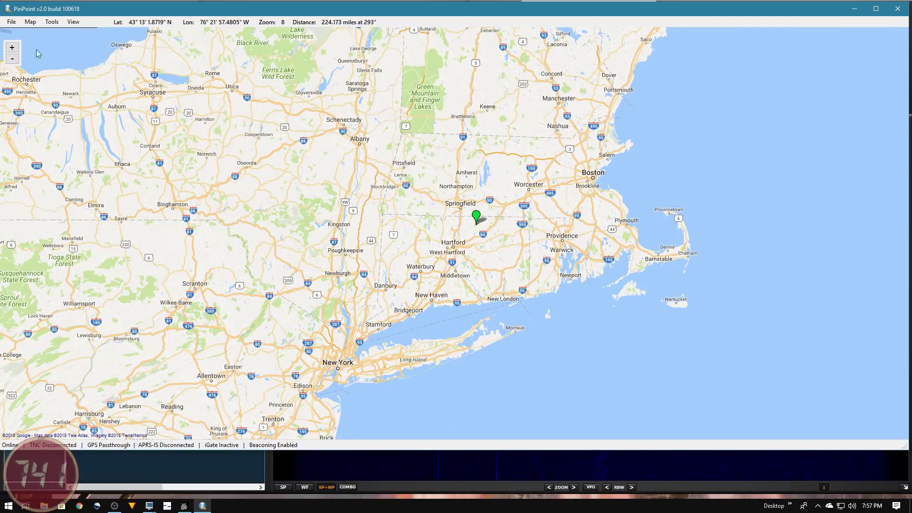
left_click(48, 22)
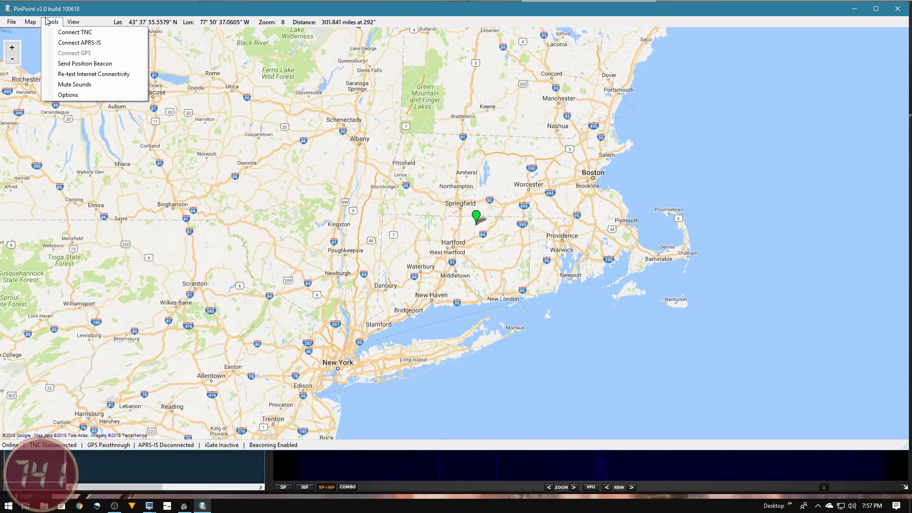
- Connect the TNC and shorten the PinPoint window so the Dire Wolf log shows beneath
left_click(68, 32)
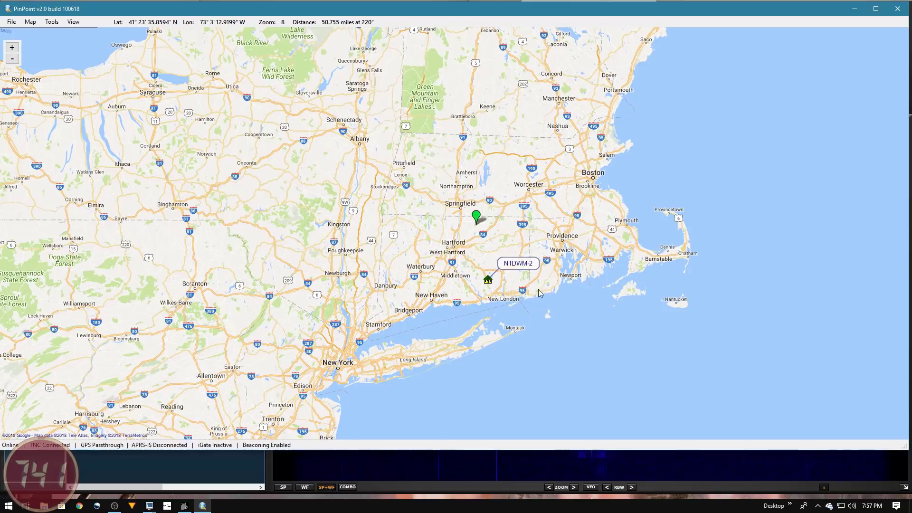
left_click(510, 273)
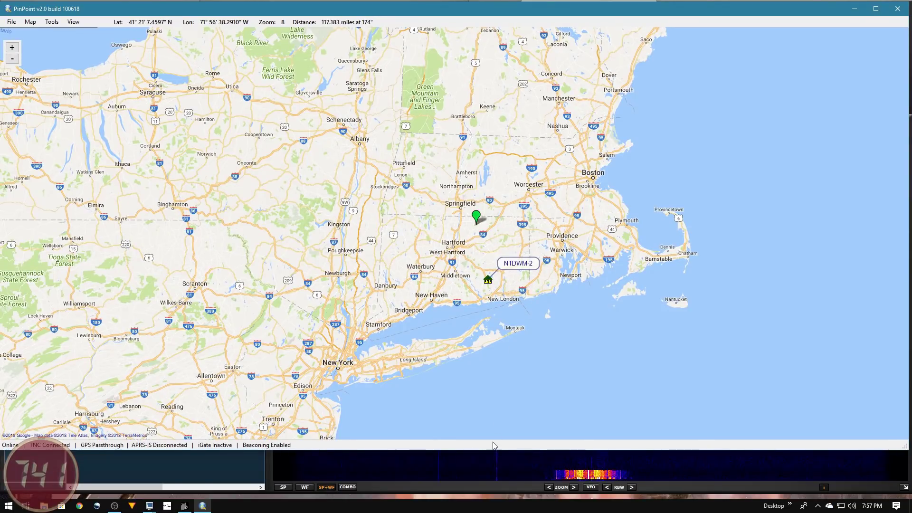
left_click_drag(493, 450, 493, 311)
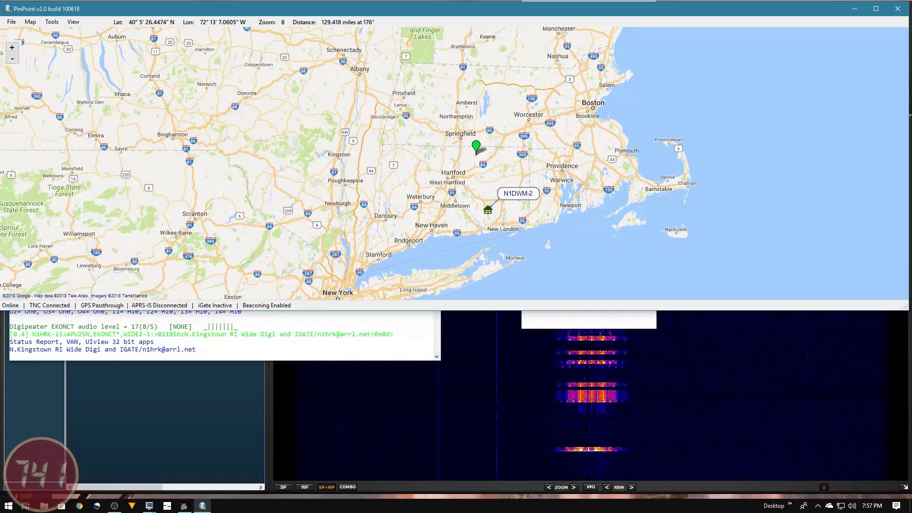
left_click(308, 339)
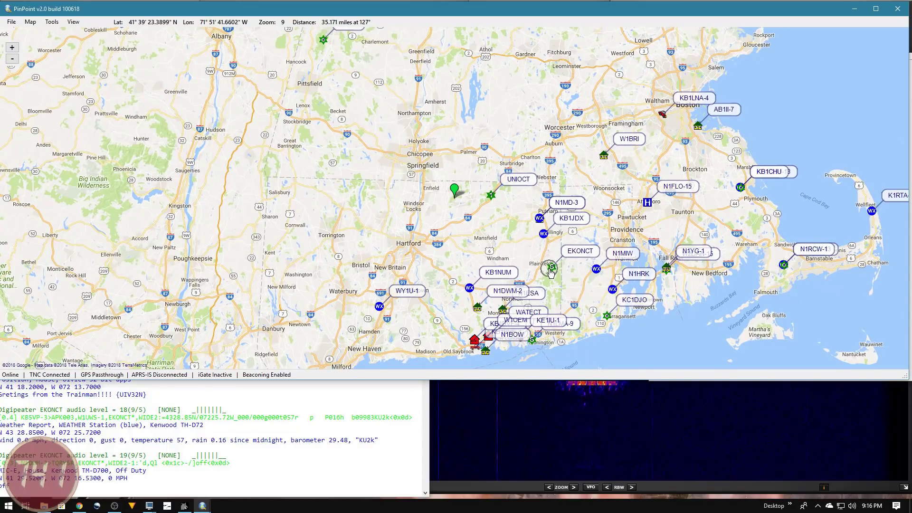
scroll(550, 259, "down", 1)
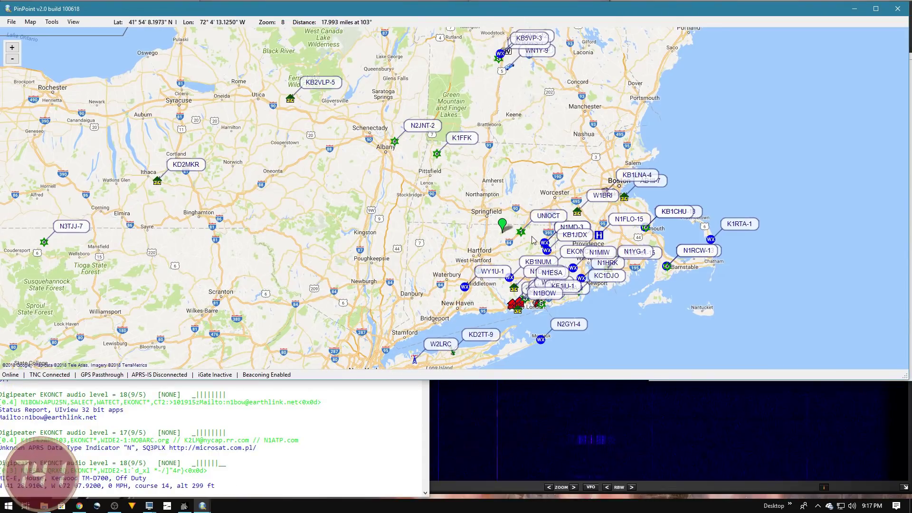
- Select a station icon on the map and pan south to reveal stations farther down
left_click(438, 156)
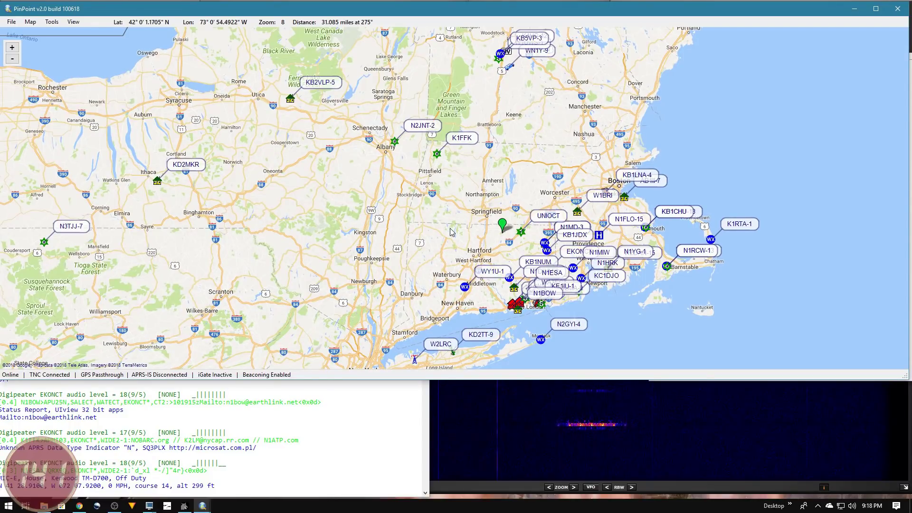
left_click_drag(451, 232, 456, 202)
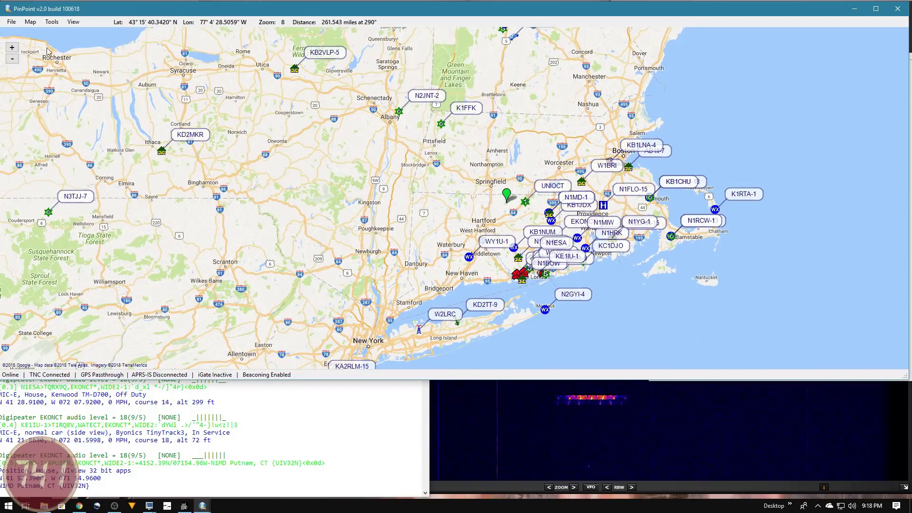
- Connect to the APRS-IS server via Tools, then bring up the Last Heard reports with Ctrl+L
left_click(52, 22)
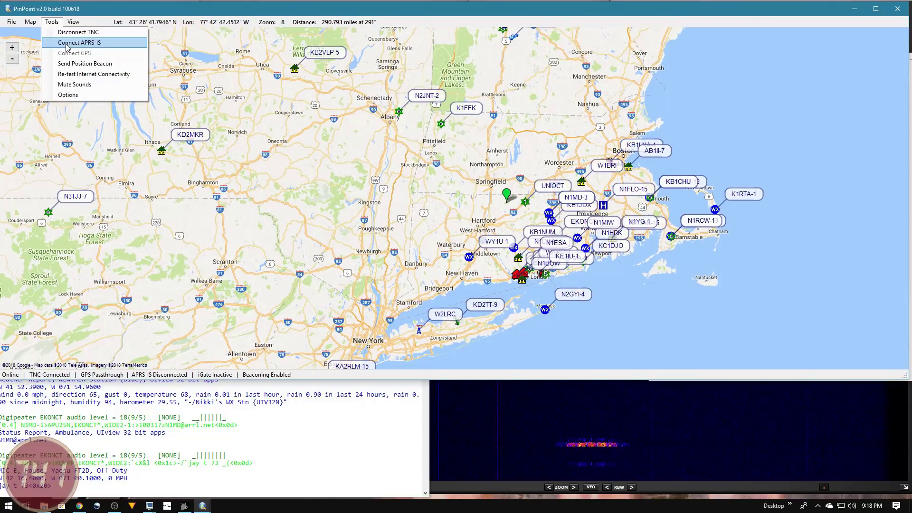
left_click(67, 44)
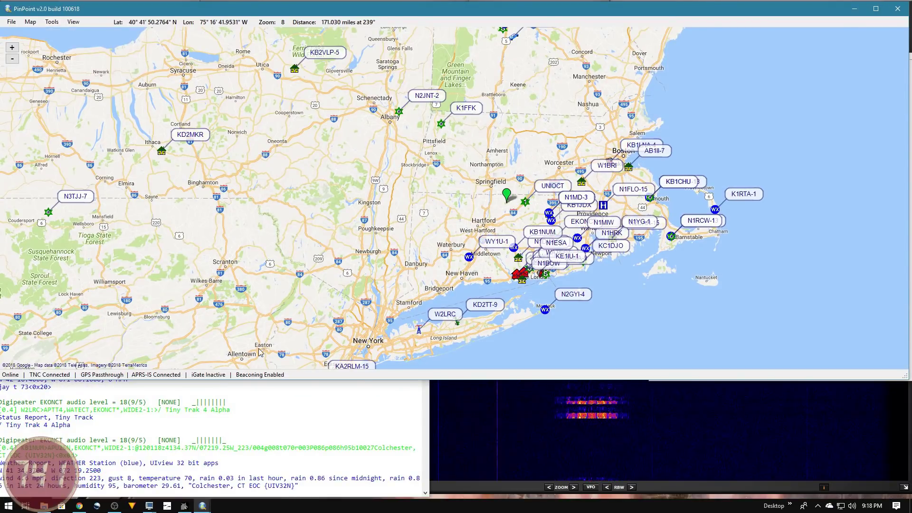
left_click(176, 378)
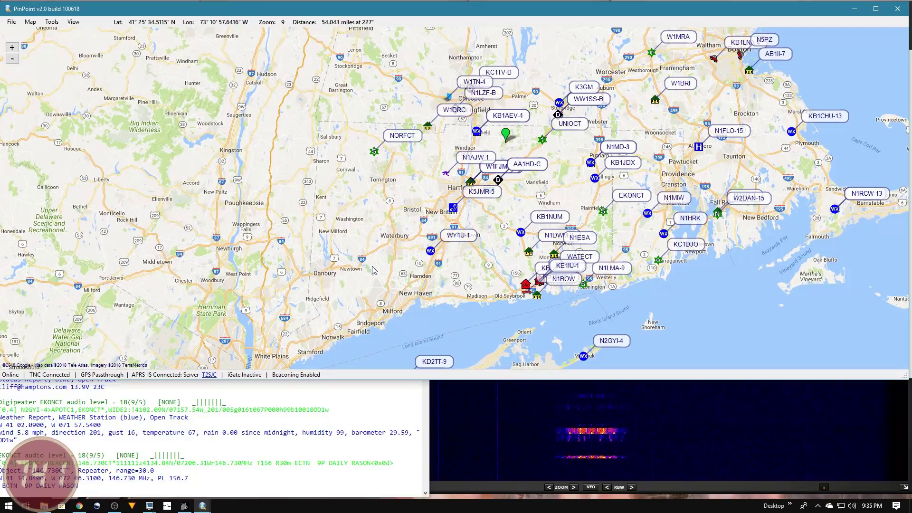
key("ctrl+l")
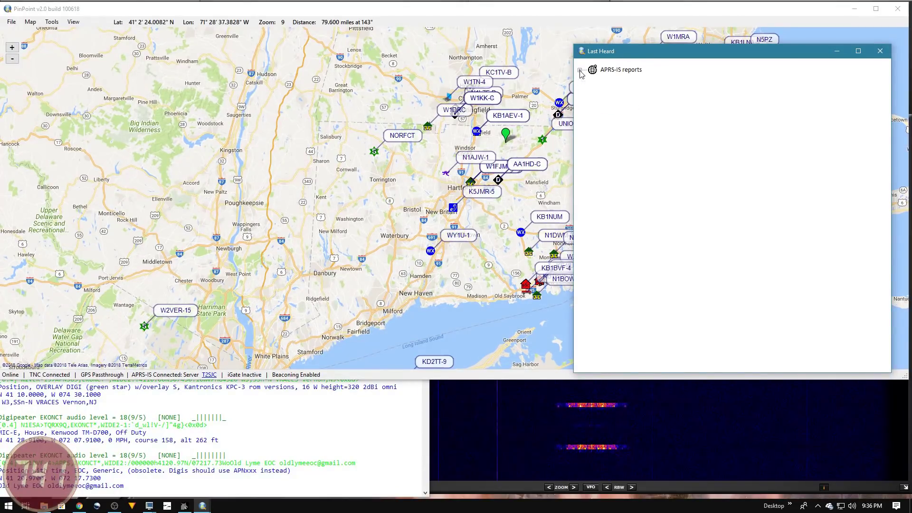
left_click(579, 70)
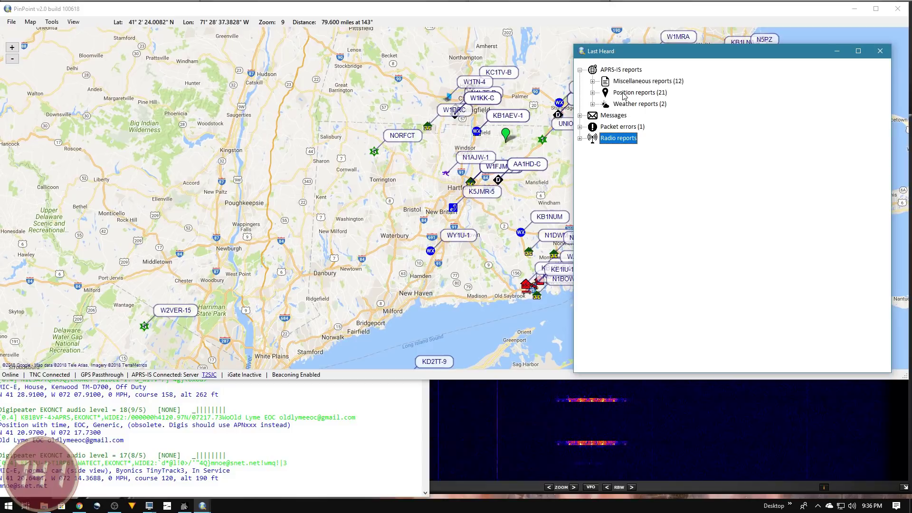
left_click(592, 81)
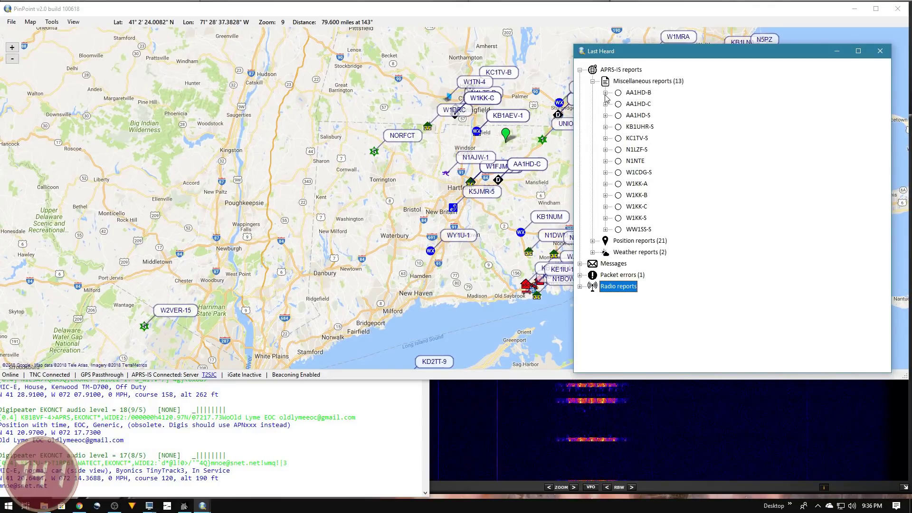
left_click(605, 92)
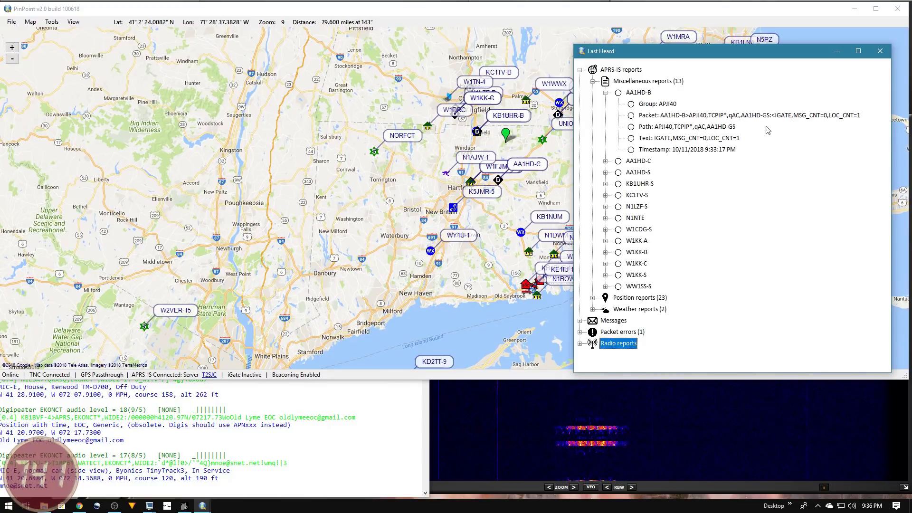
left_click(606, 93)
left_click(592, 81)
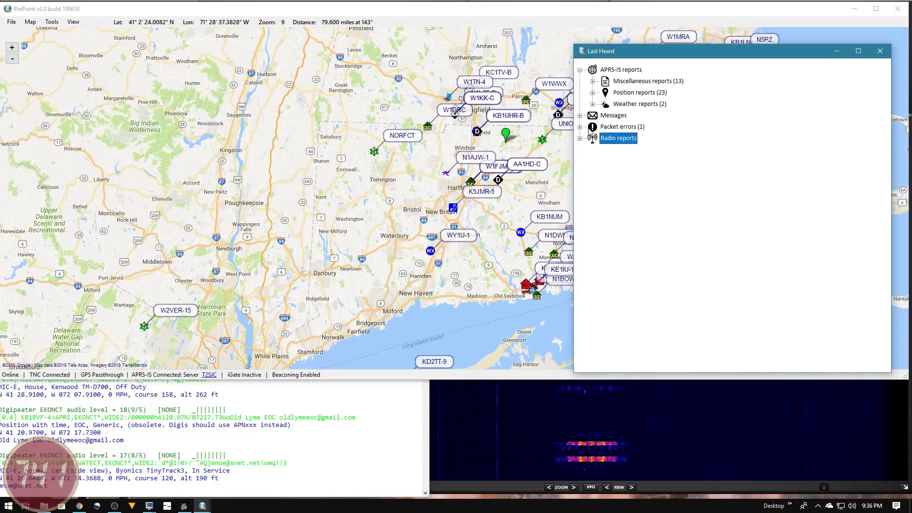
left_click(592, 93)
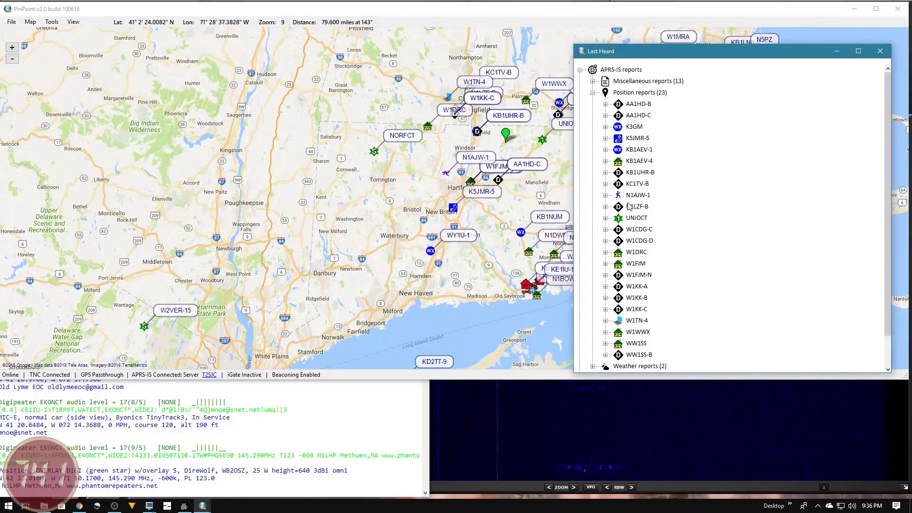
left_click(605, 196)
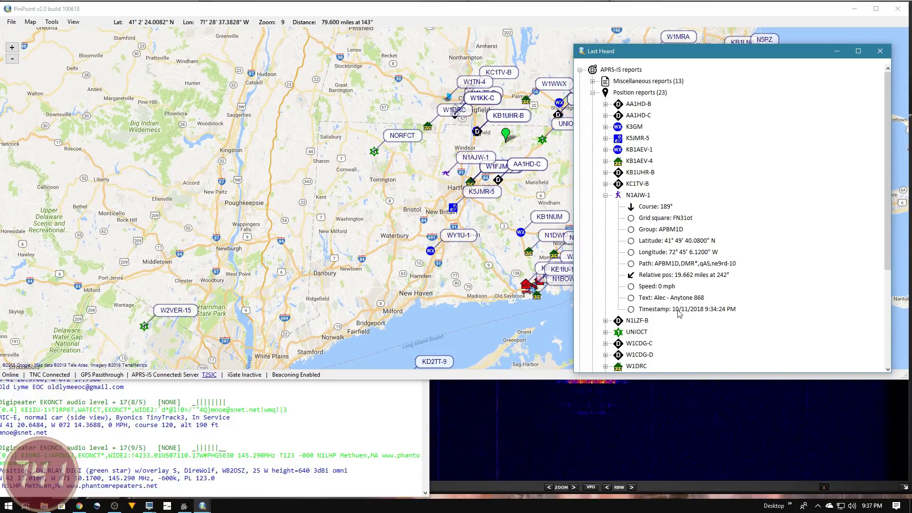
left_click(593, 93)
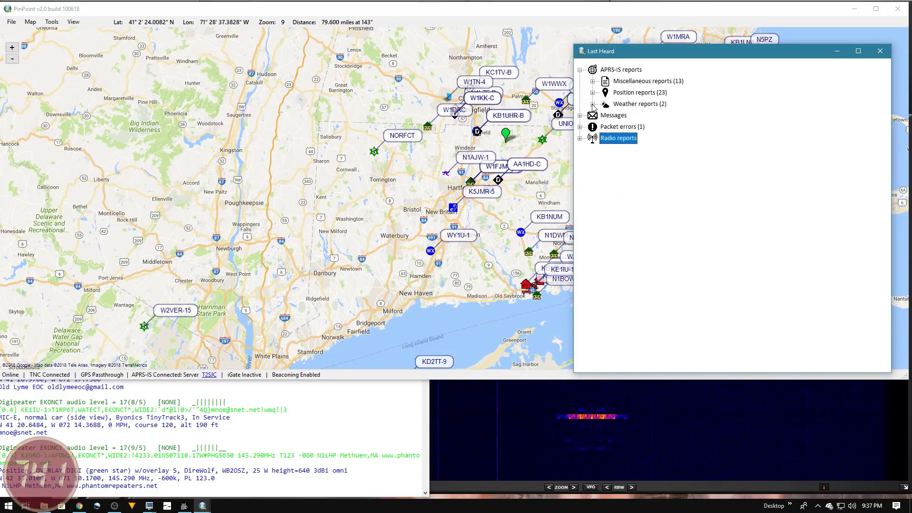
left_click(593, 104)
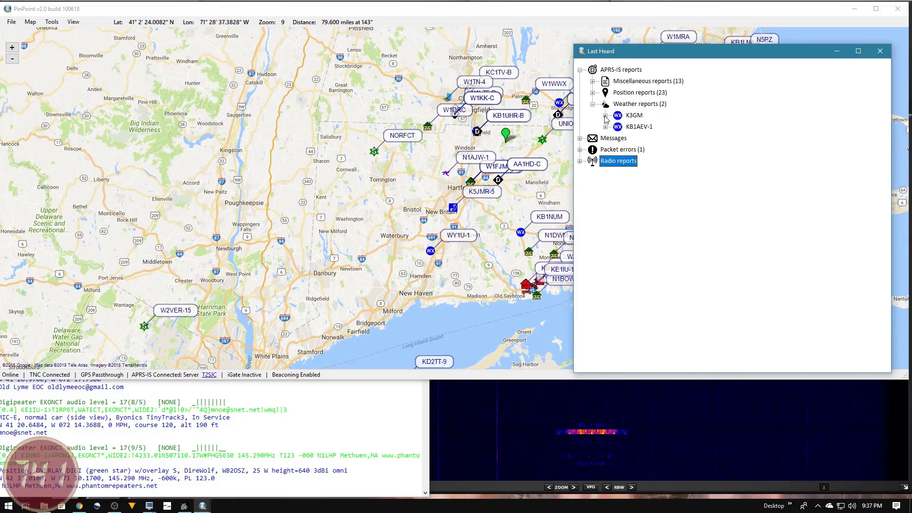
left_click(605, 115)
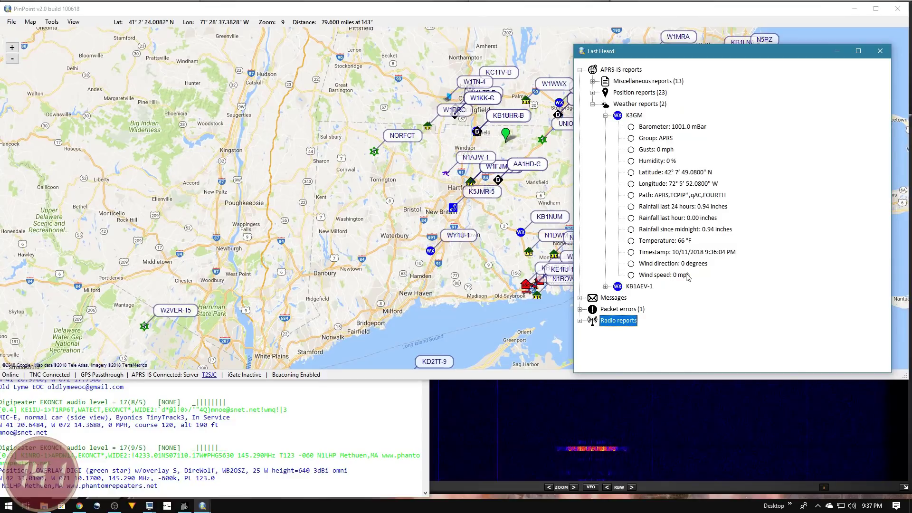
- Collapse APRS-IS reports and view the Messages Inbox and Sent folders
left_click(580, 70)
left_click(579, 81)
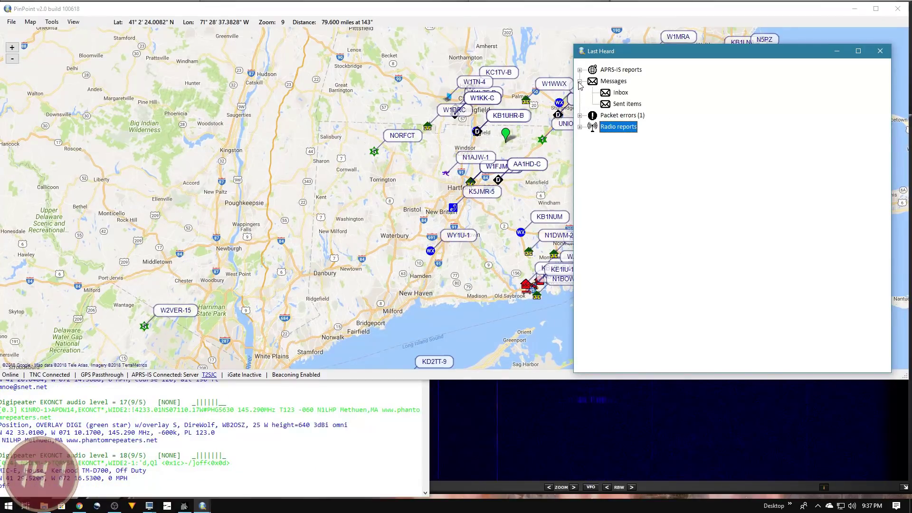
left_click(615, 93)
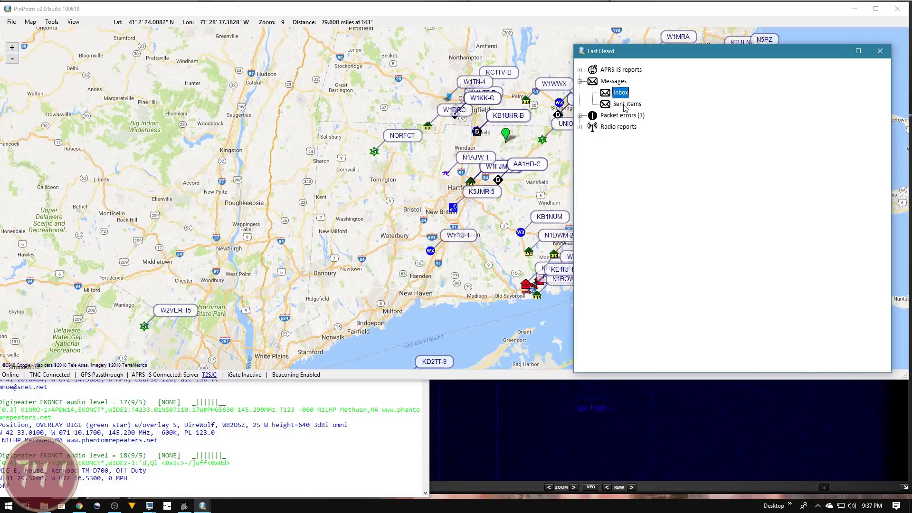
left_click(625, 104)
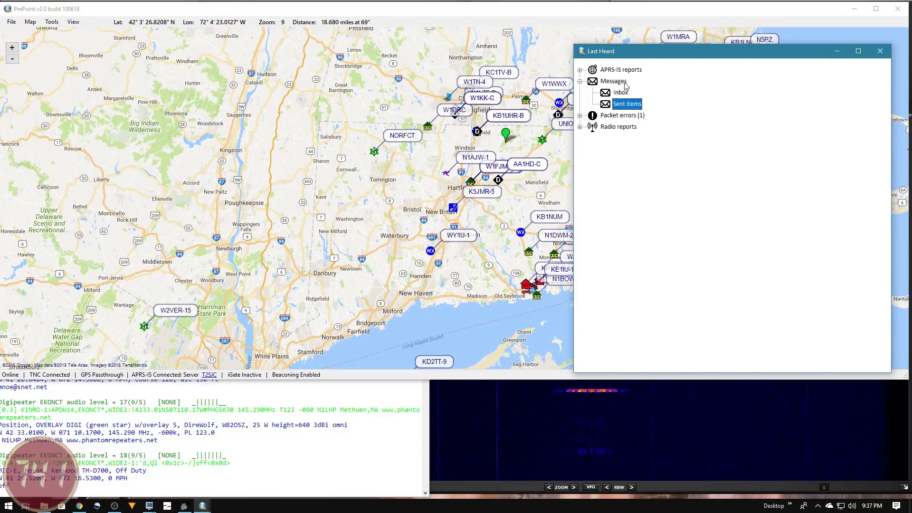
left_click(580, 81)
- Show the WM2C-9 invalid MIC-E packet error, then collapse Packet errors
left_click(580, 92)
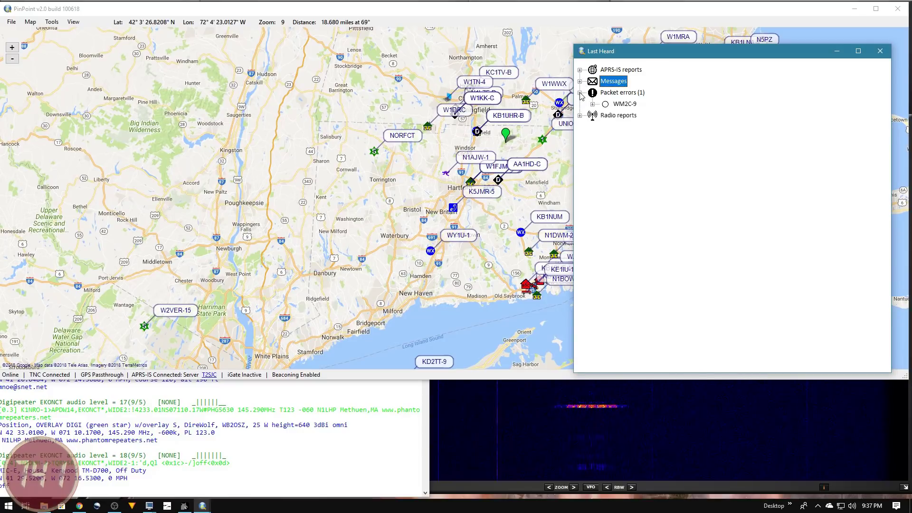
left_click(592, 104)
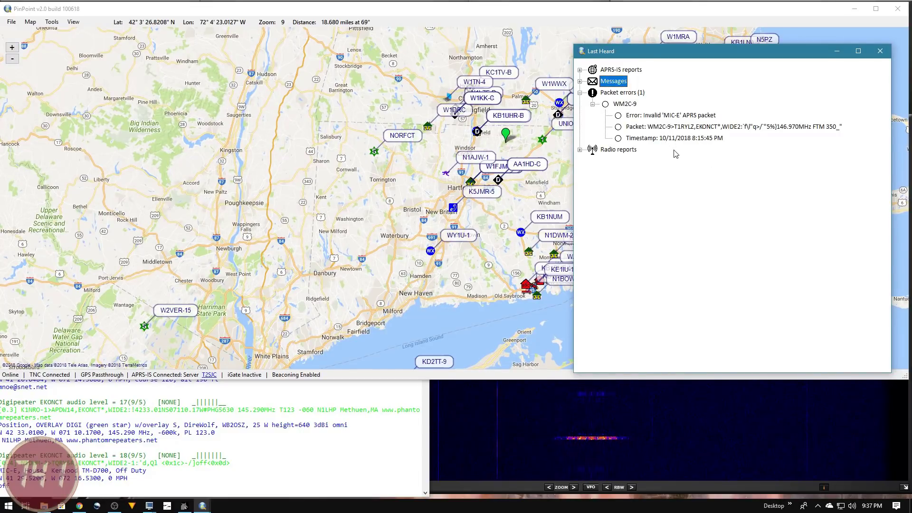
left_click(580, 92)
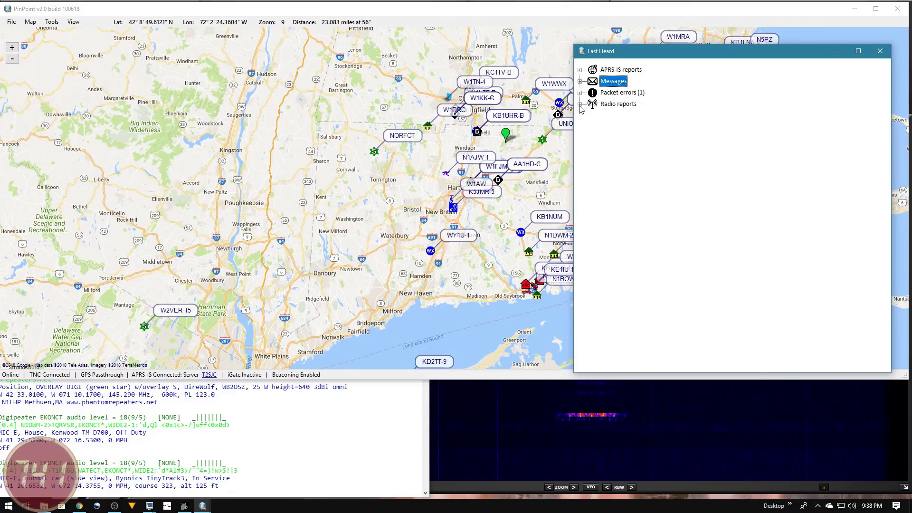
- Expand Radio reports and browse its Miscellaneous reports list
left_click(580, 104)
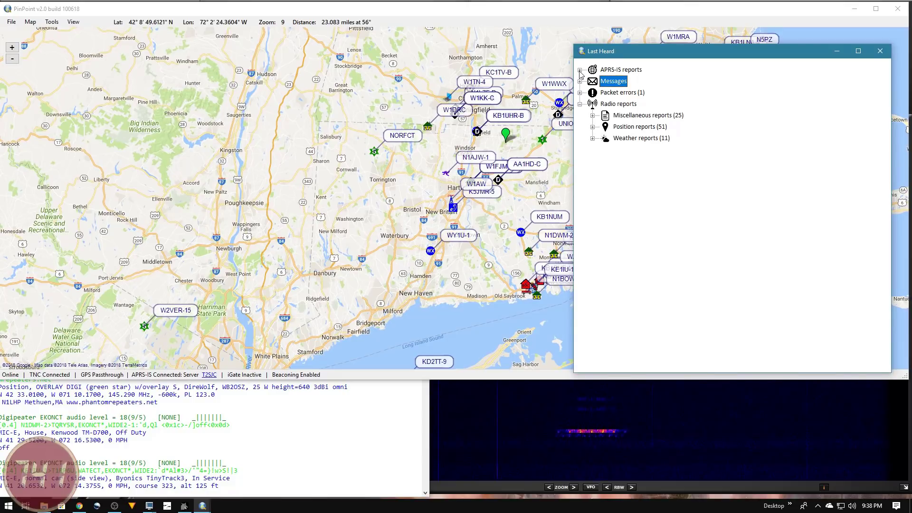
left_click(580, 69)
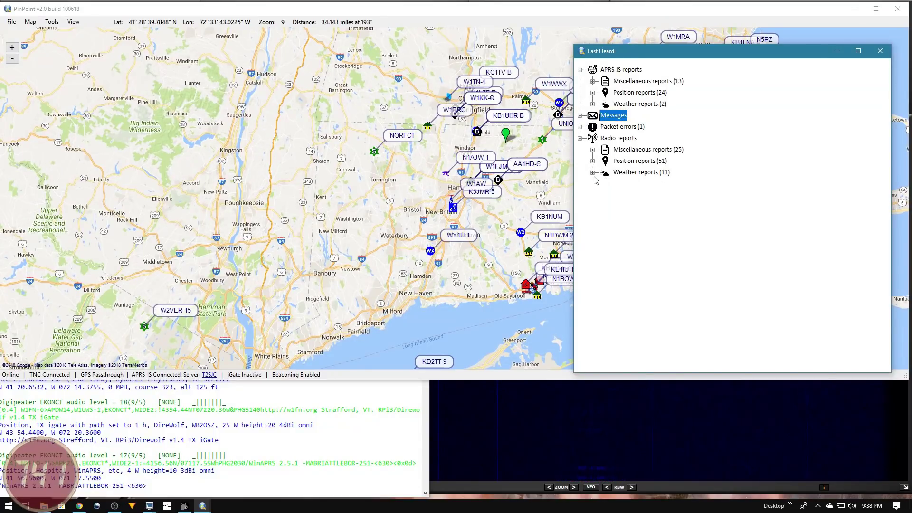
left_click(593, 150)
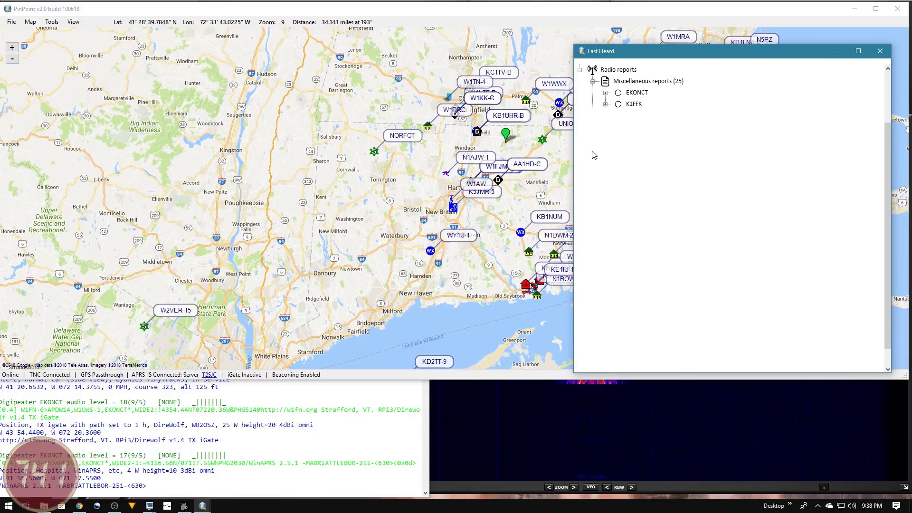
left_click(593, 81)
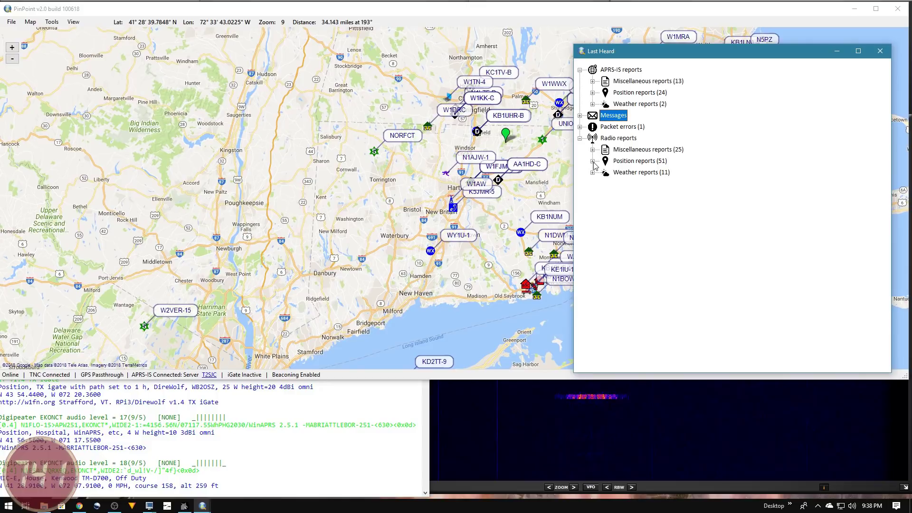
left_click(593, 161)
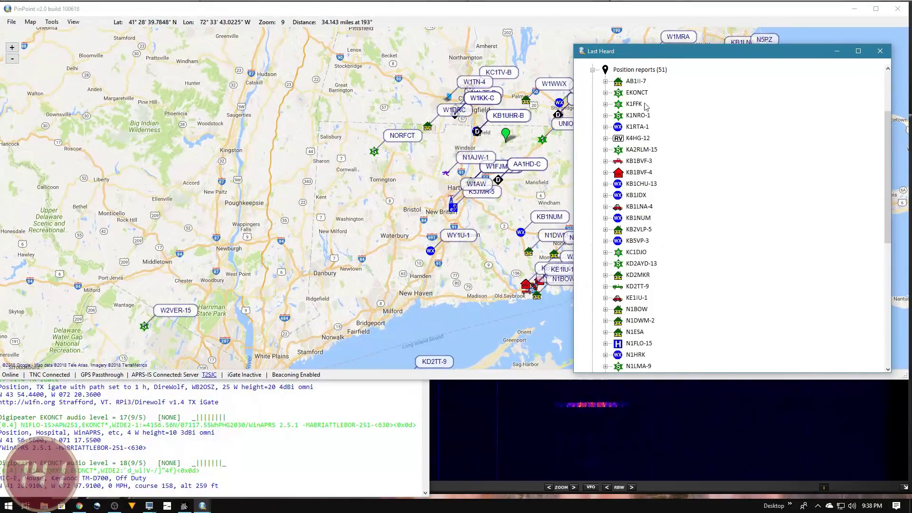
left_click(593, 70)
left_click(593, 172)
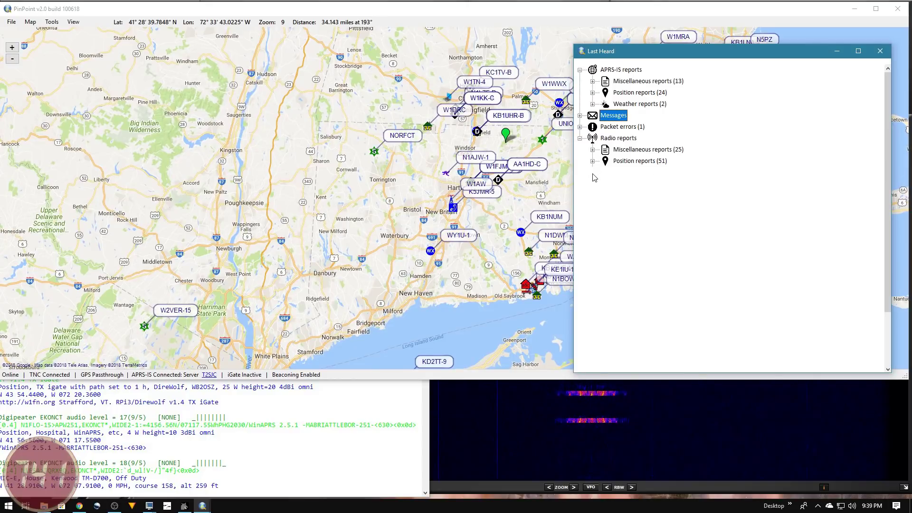
left_click(605, 217)
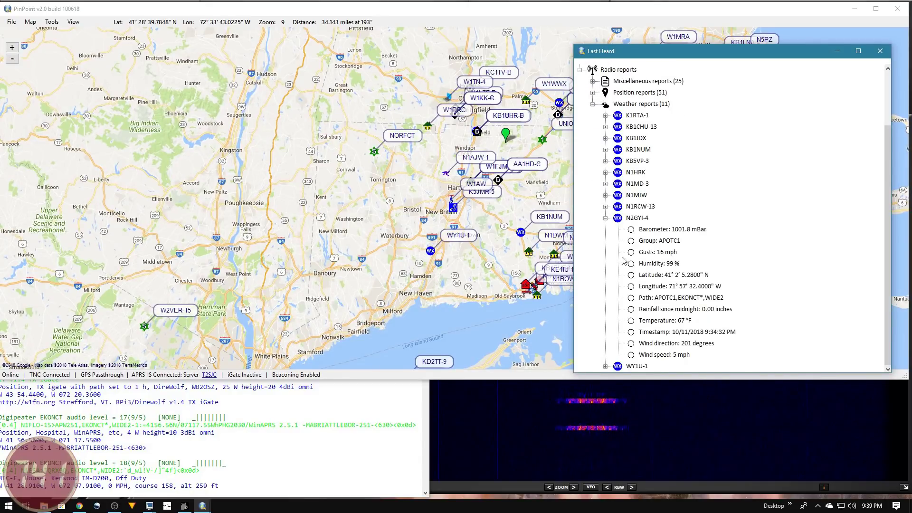
double_click(637, 93)
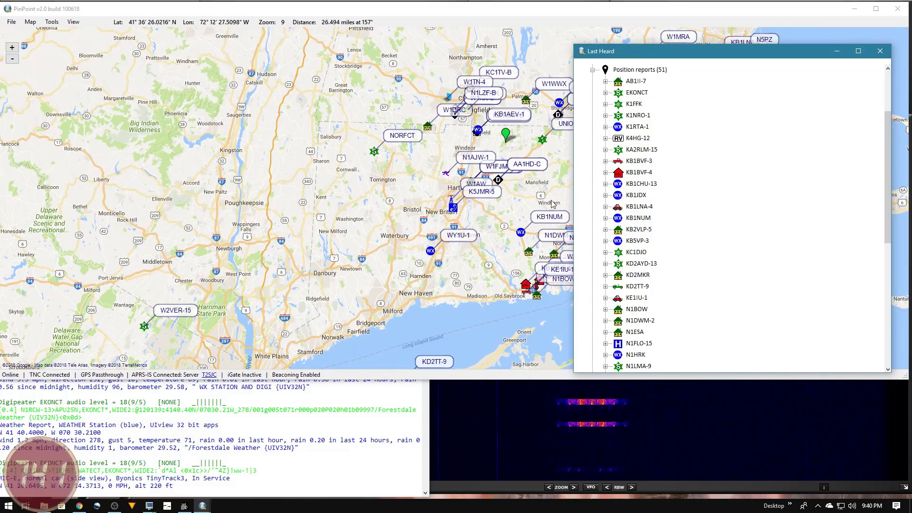
- Drag the Last Heard window to the screen's right edge to expose eastern Connecticut stations
left_click_drag(643, 56, 734, 54)
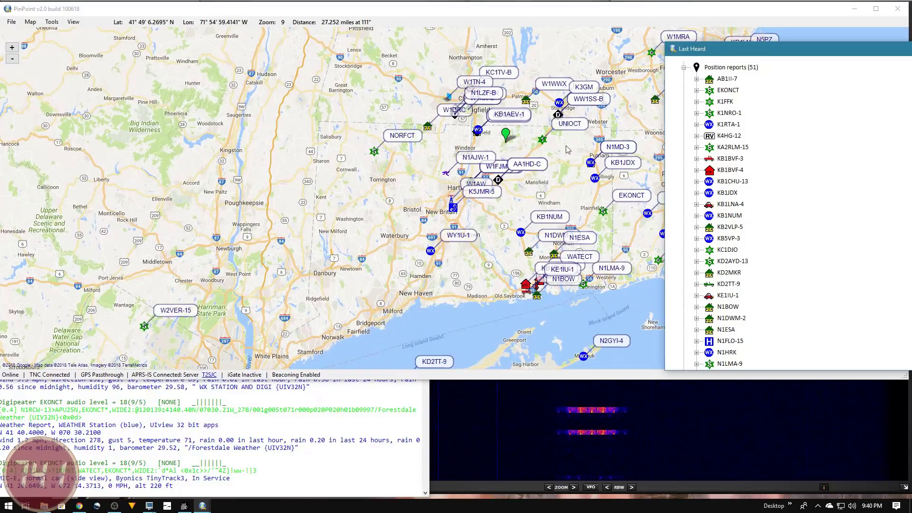